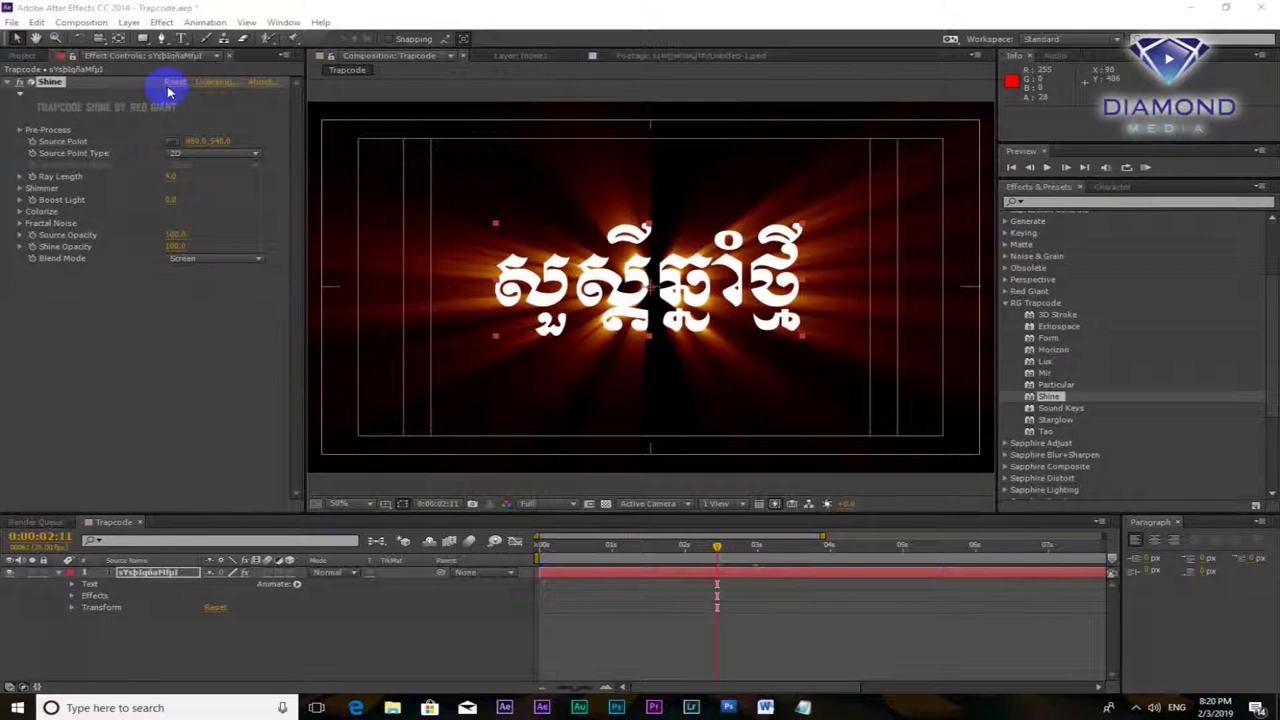
Show the Project panel, move the playhead earlier, and deselect the Trapcode composition
click(22, 55)
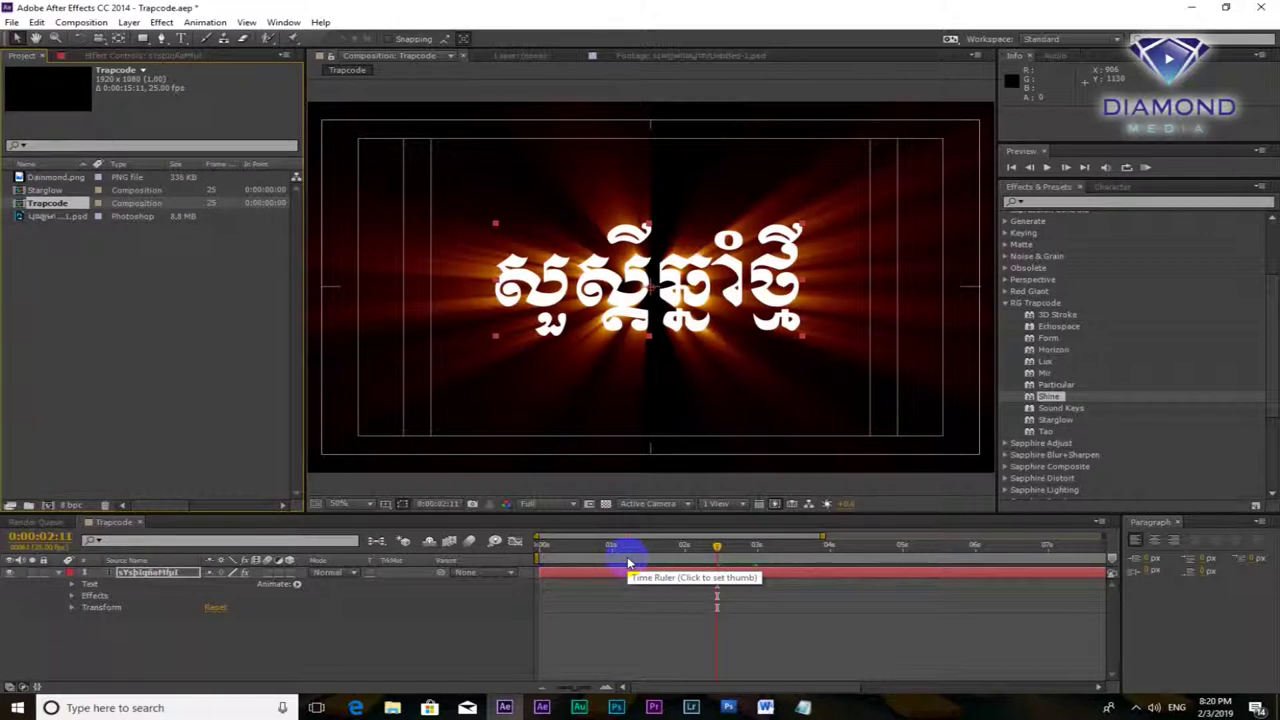
click(617, 553)
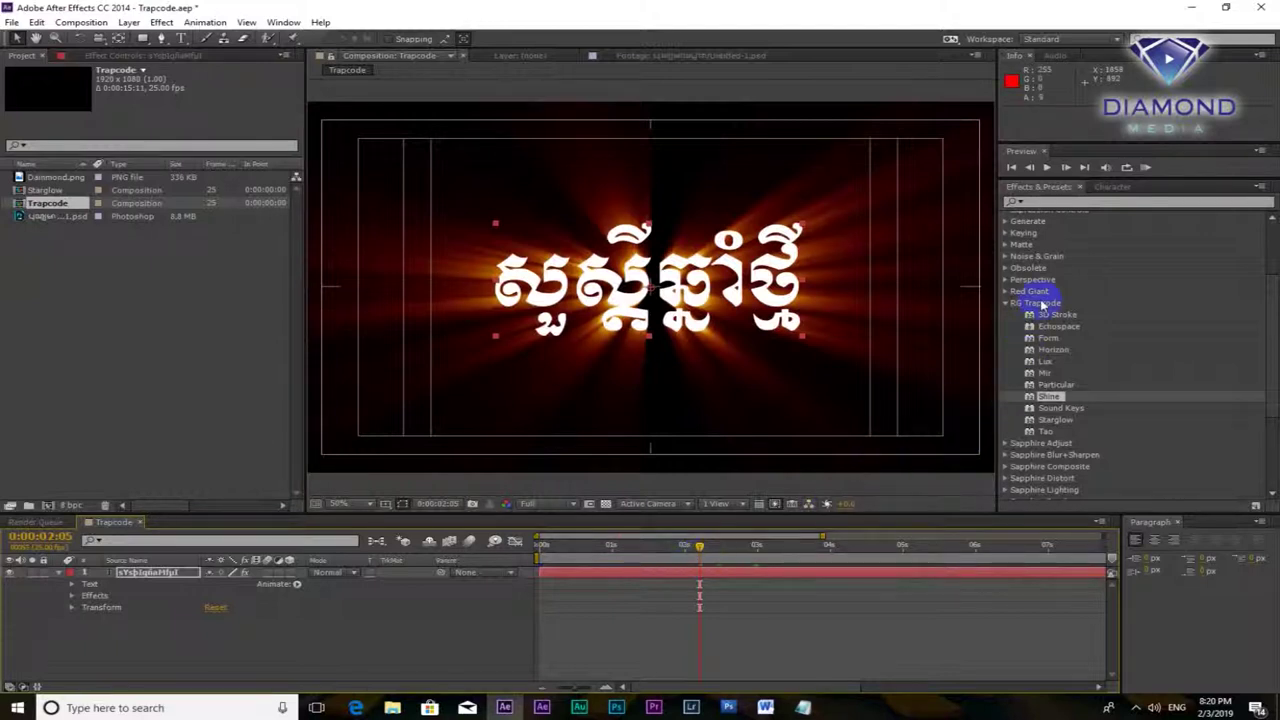
click(135, 322)
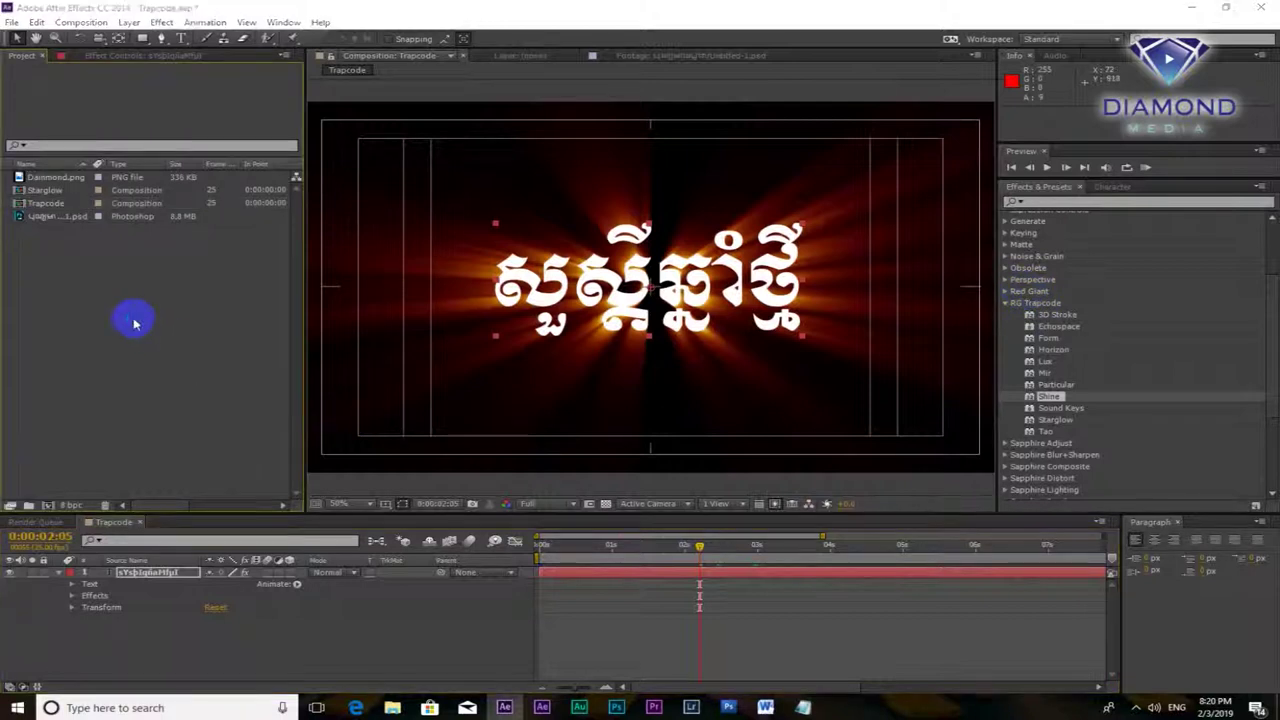
Import New Title_00070.png from After Effect > happy New Year > New Title as a single image
double_click(135, 322)
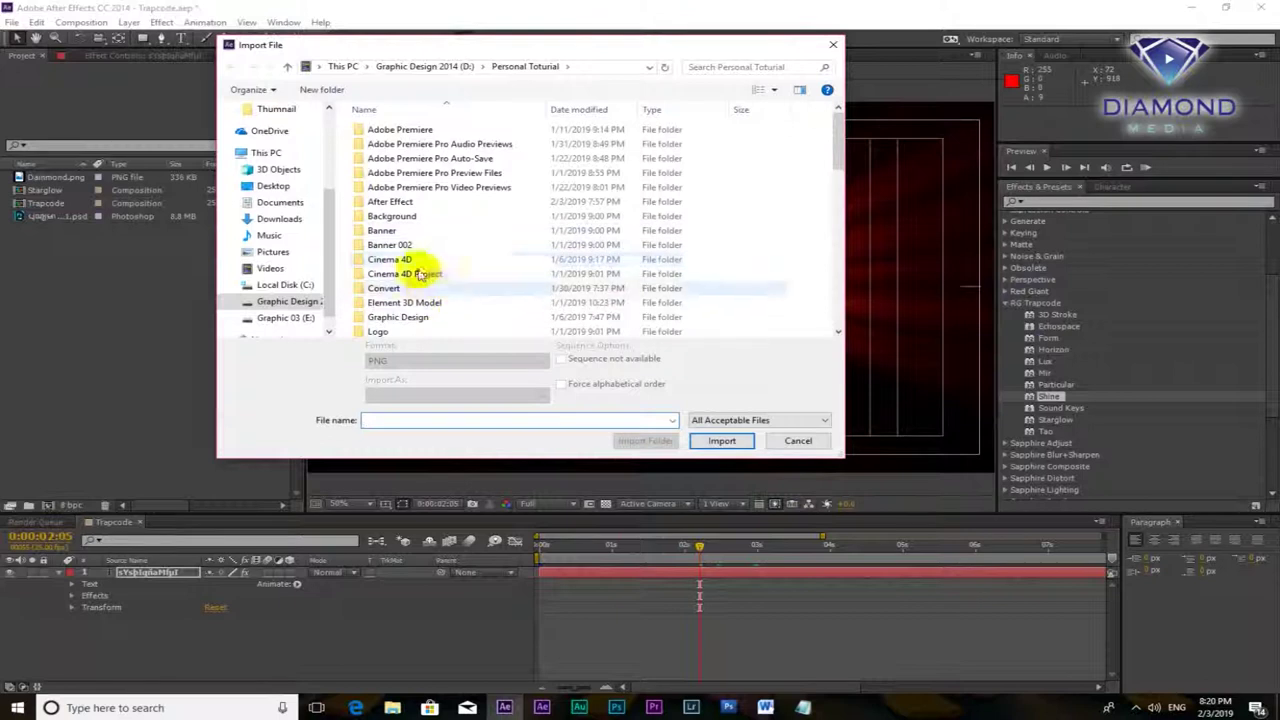
double_click(392, 202)
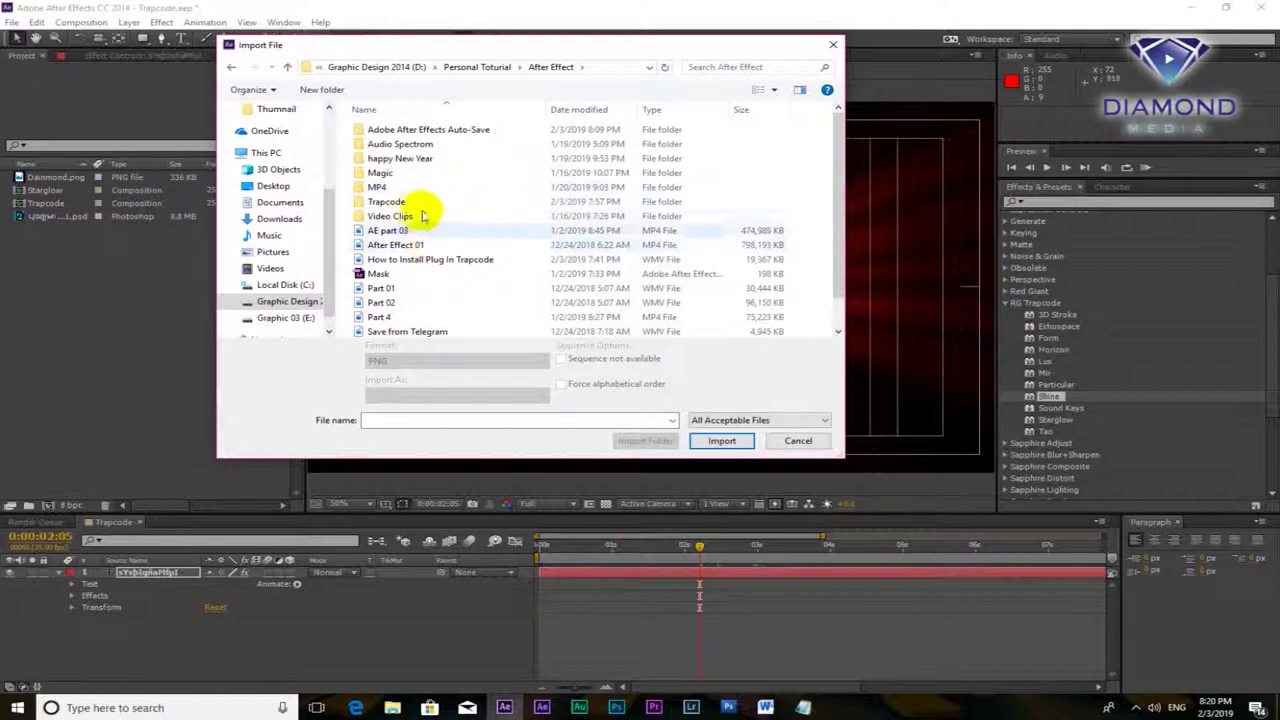
double_click(430, 160)
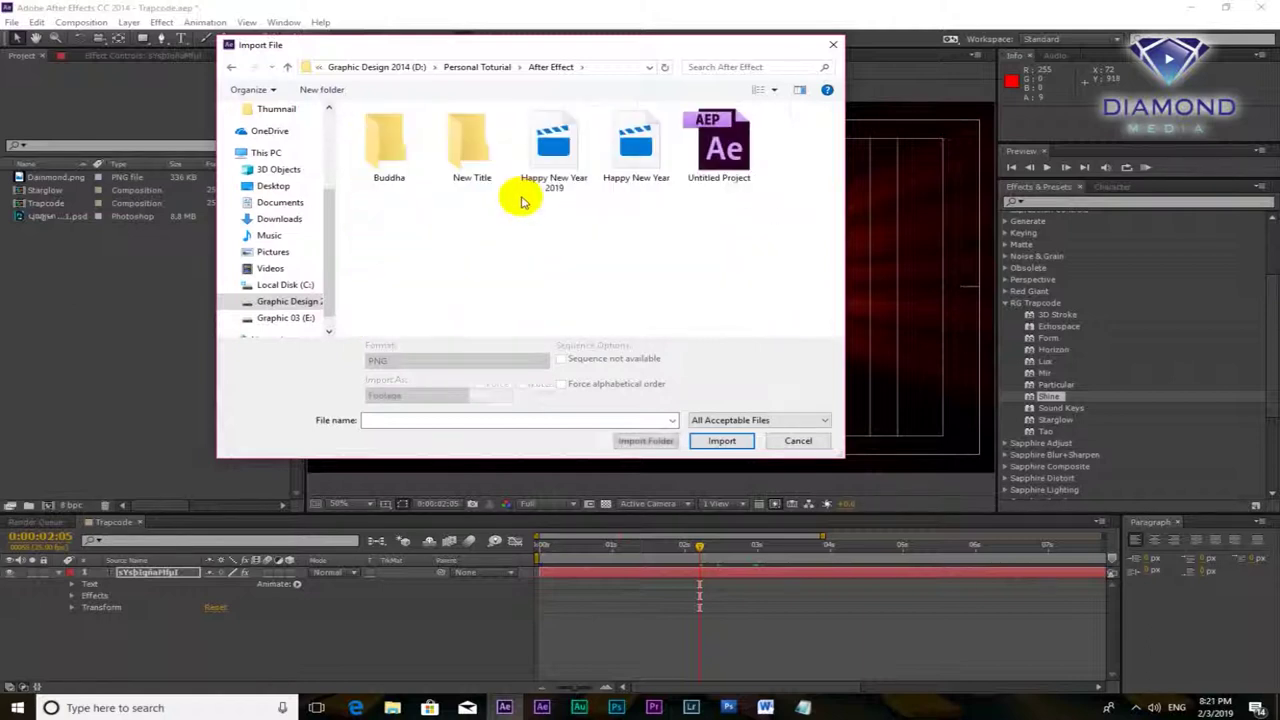
double_click(440, 155)
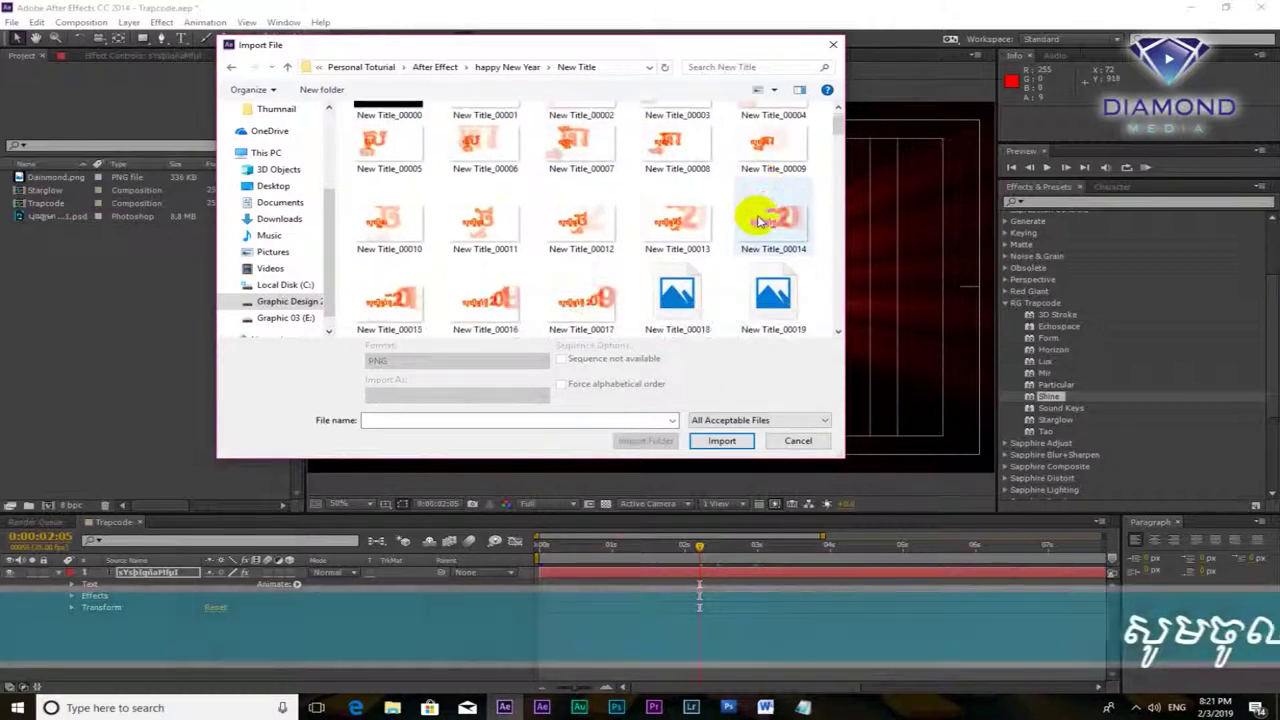
drag(829, 143, 834, 188)
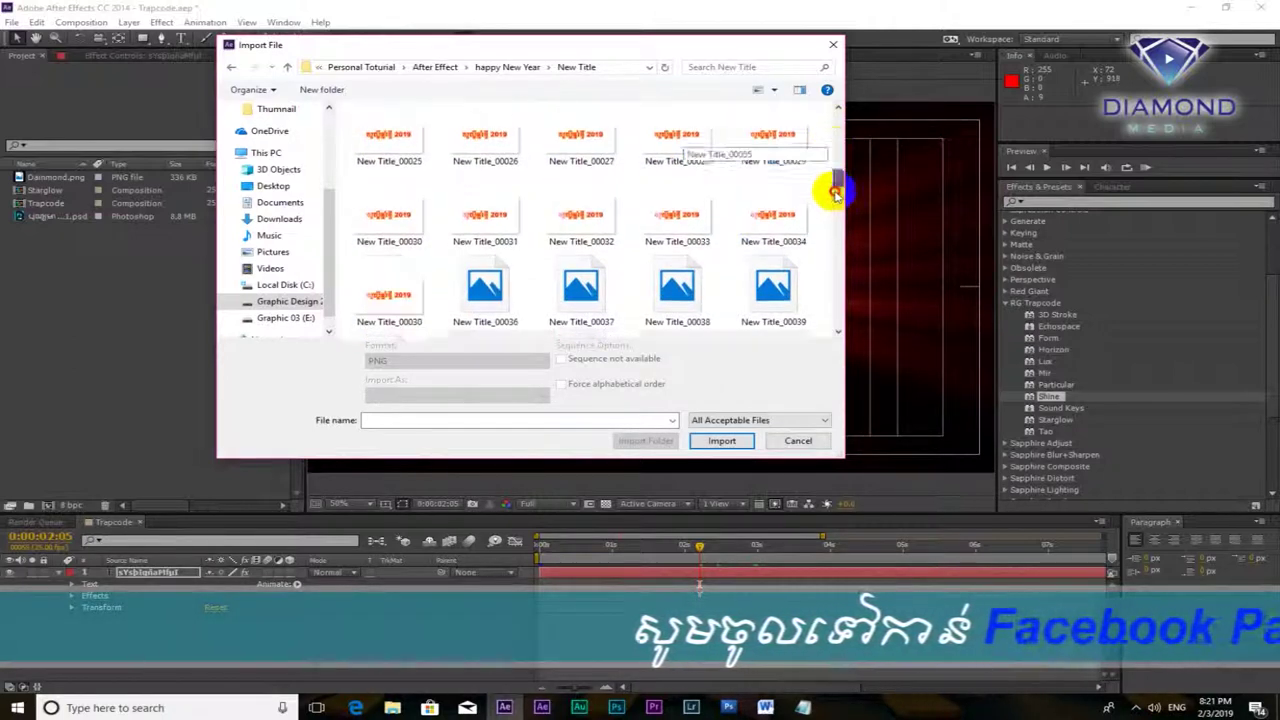
click(388, 186)
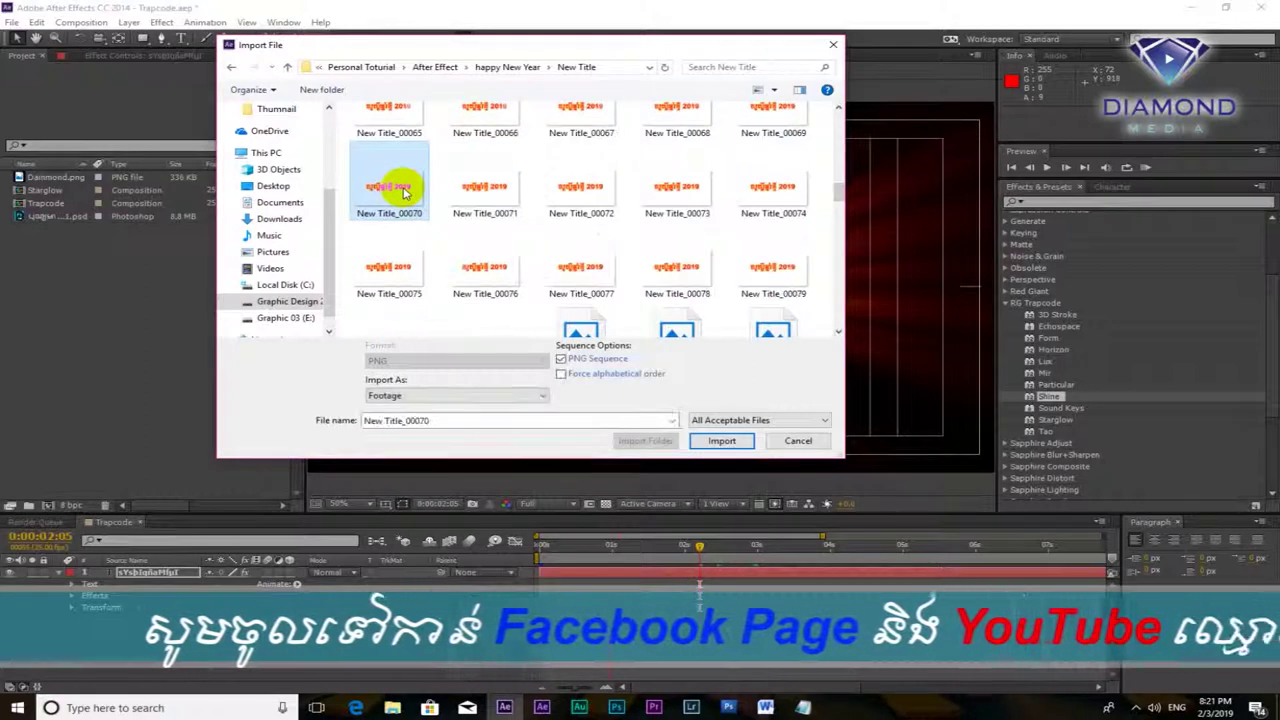
click(561, 358)
click(399, 183)
double_click(399, 183)
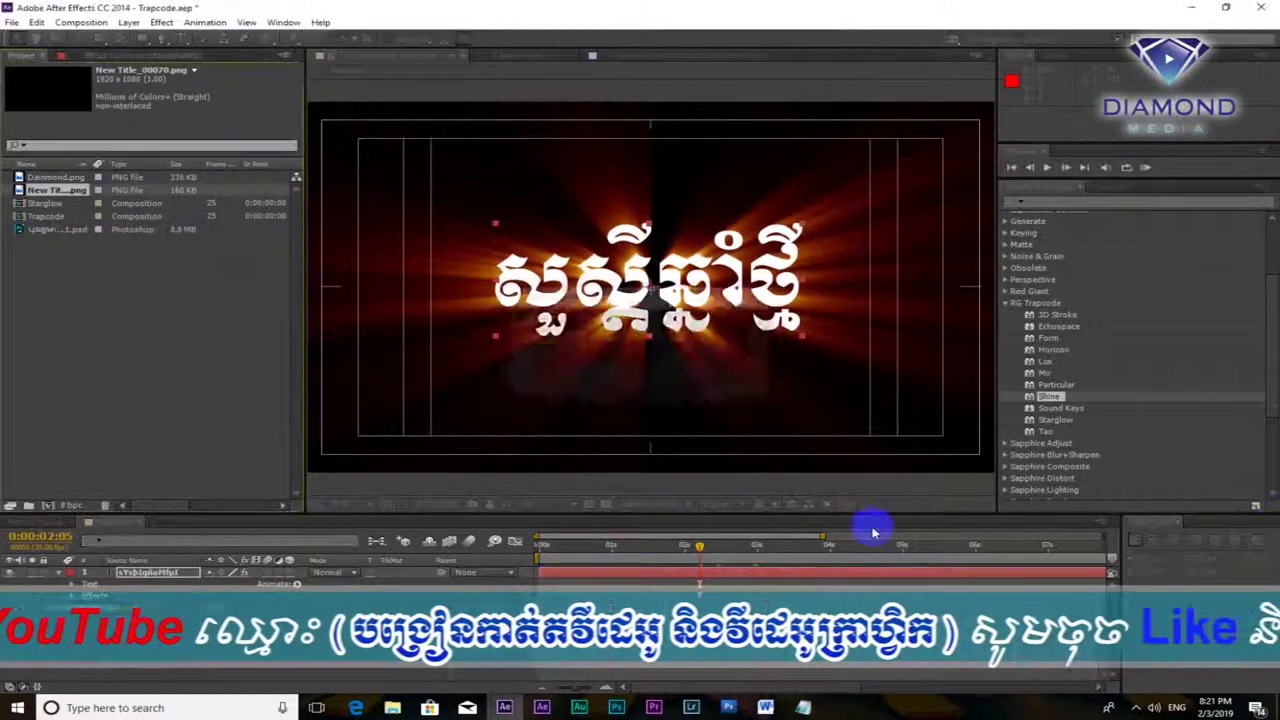
Create a new composition named Starglow, then select the imported New Title_00070.png footage
click(81, 22)
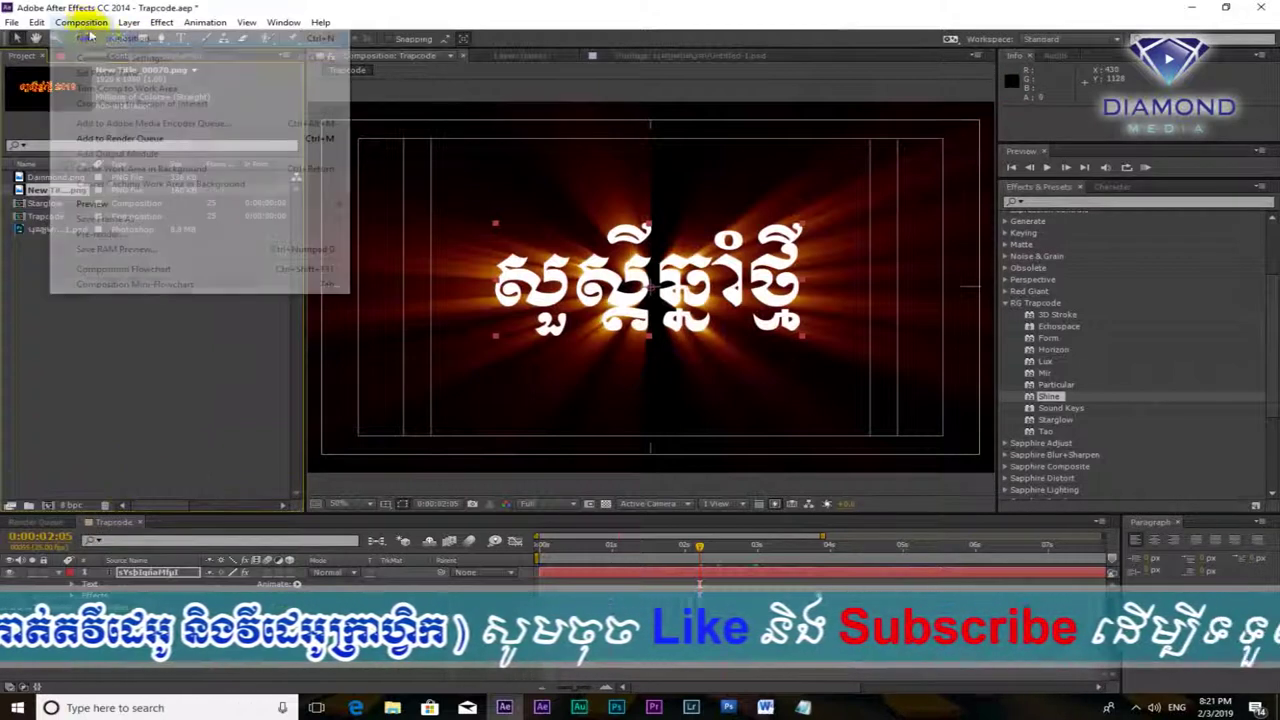
click(107, 41)
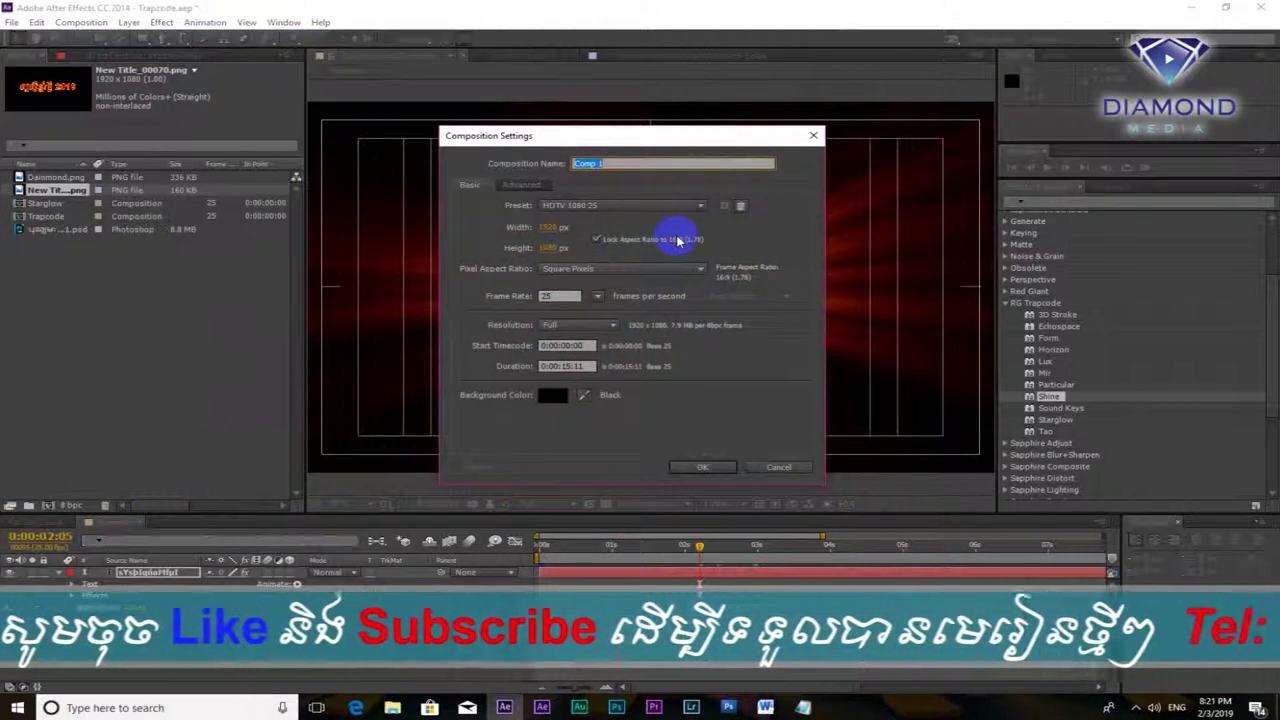
text(St)
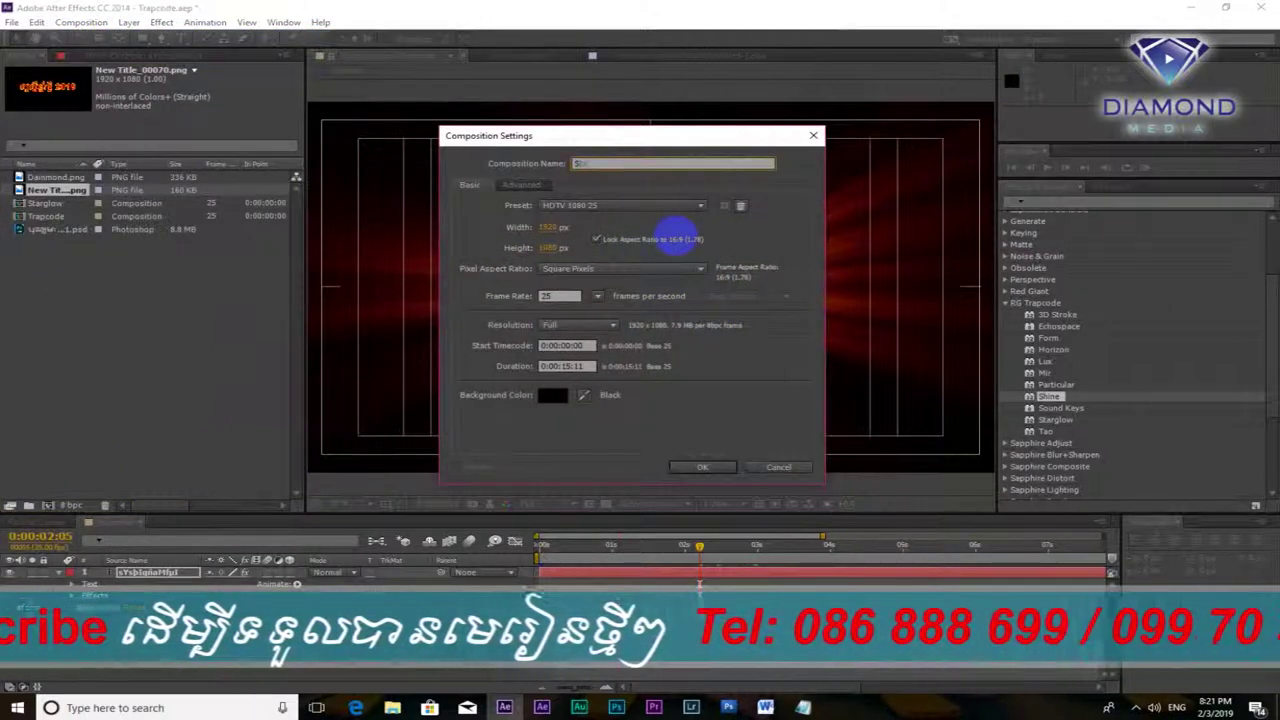
text(arglow)
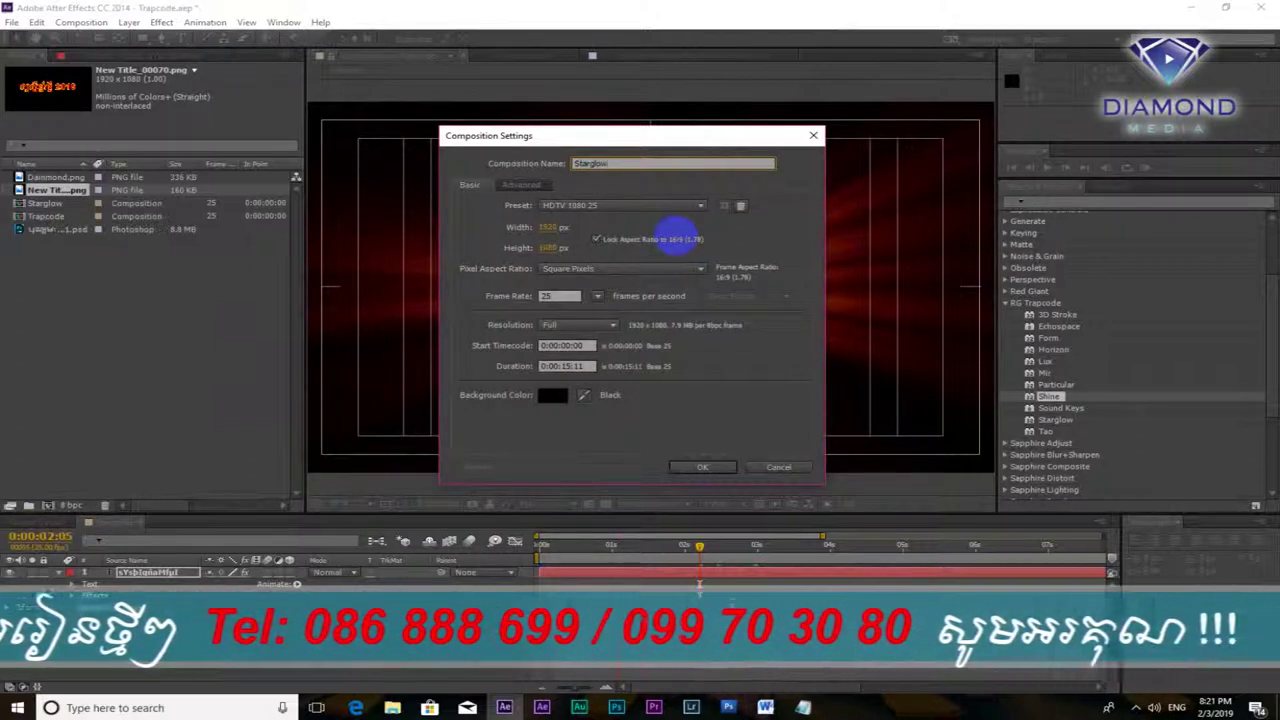
click(720, 469)
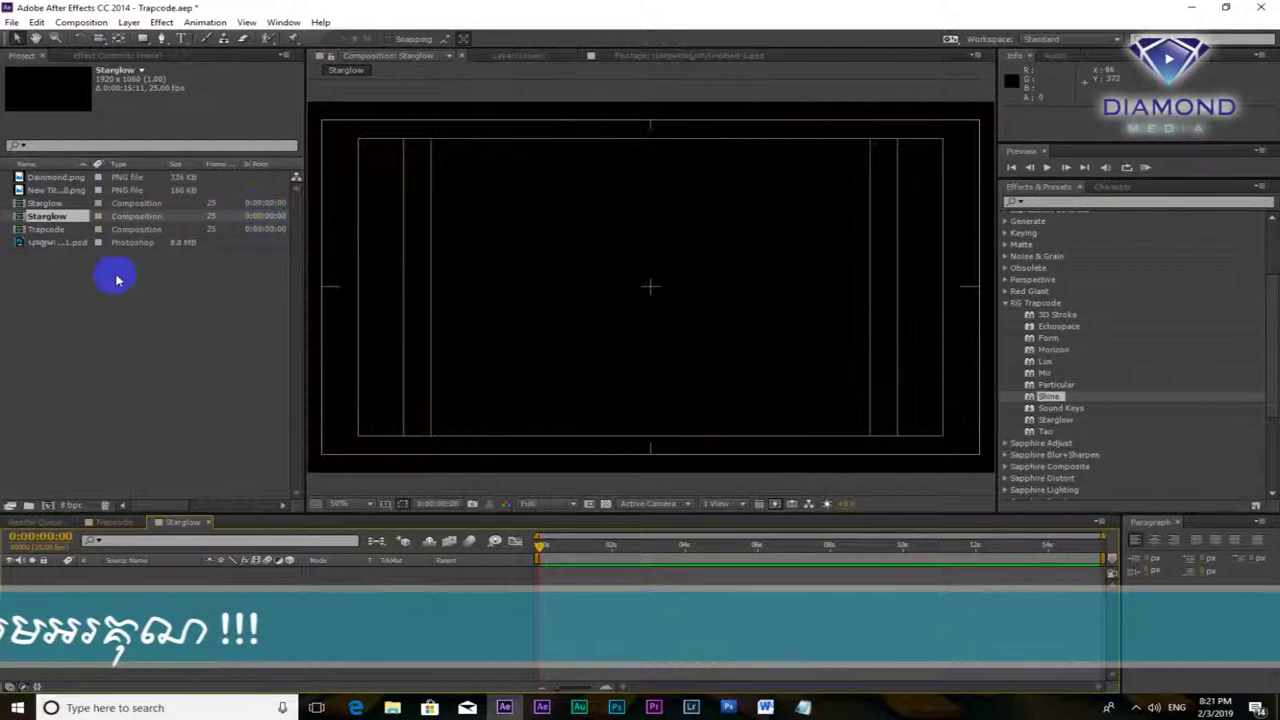
click(45, 190)
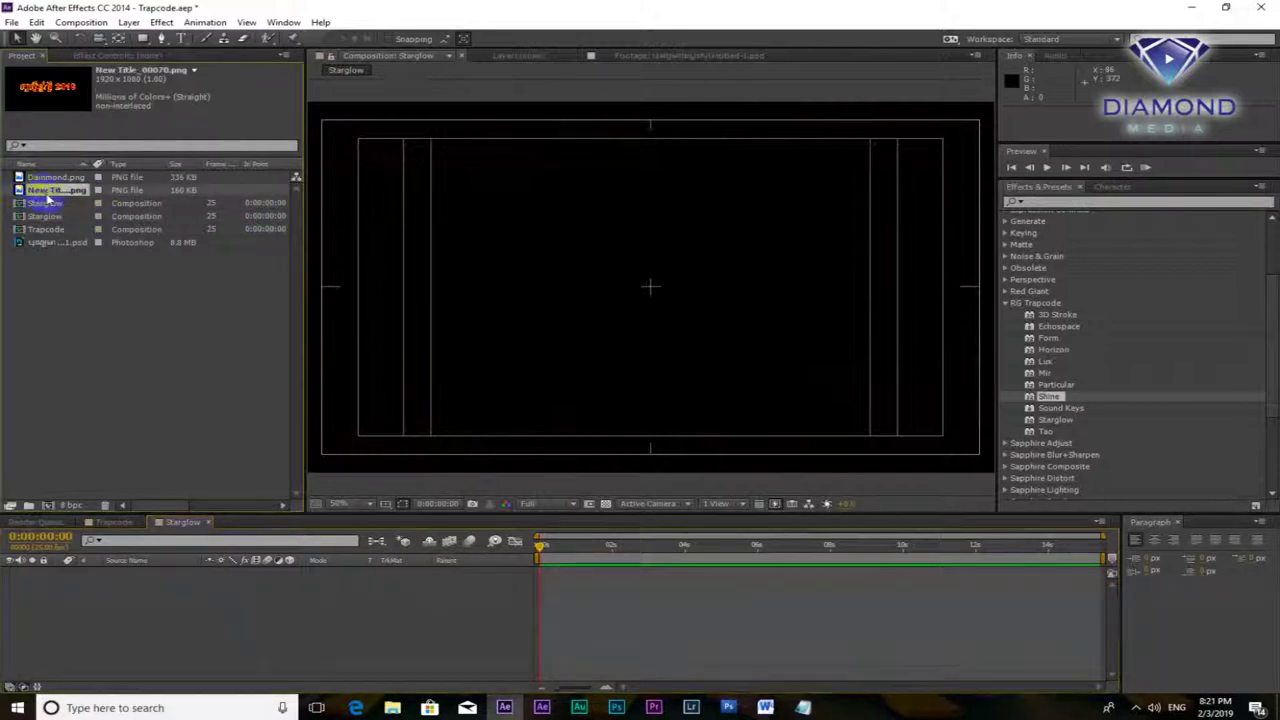
Add New Title_00070.png to the Starglow timeline, scrub ahead to view it, and clear the effect choice
drag(46, 199, 214, 597)
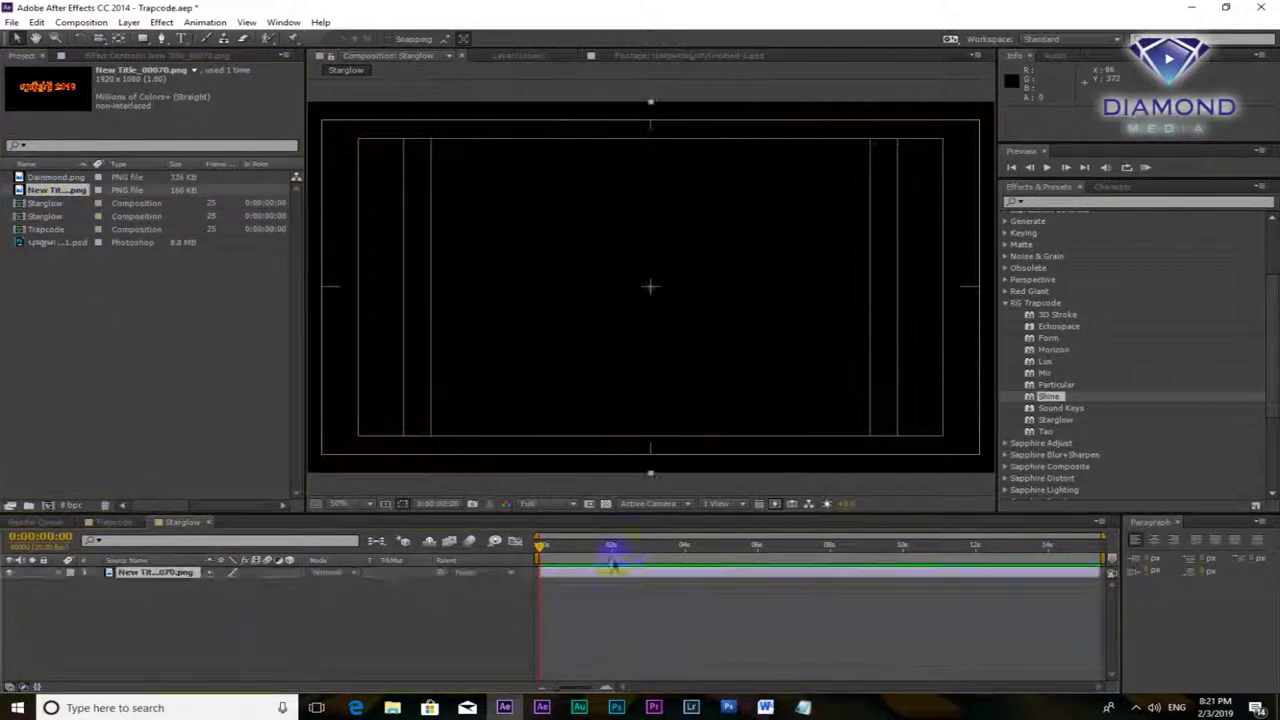
drag(636, 551, 851, 546)
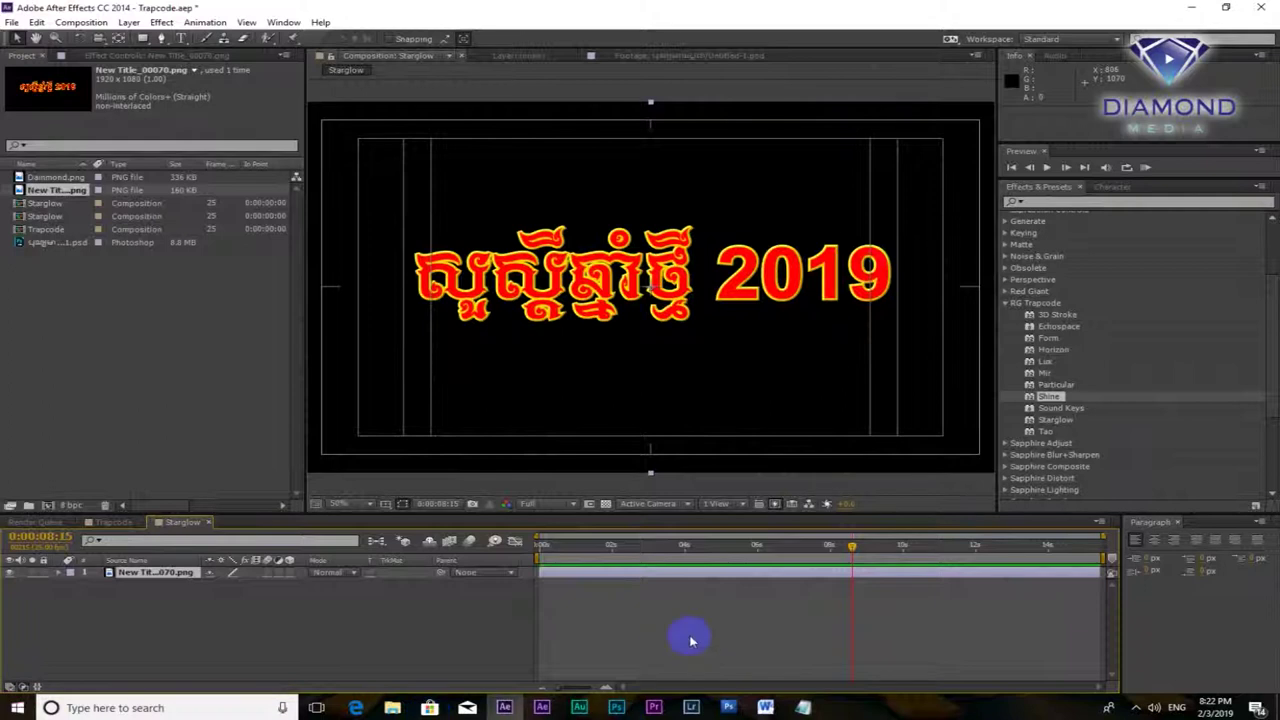
click(1010, 306)
Apply Trapcode Starglow from the RG Trapcode group to the New Title_00070.png layer
click(1010, 305)
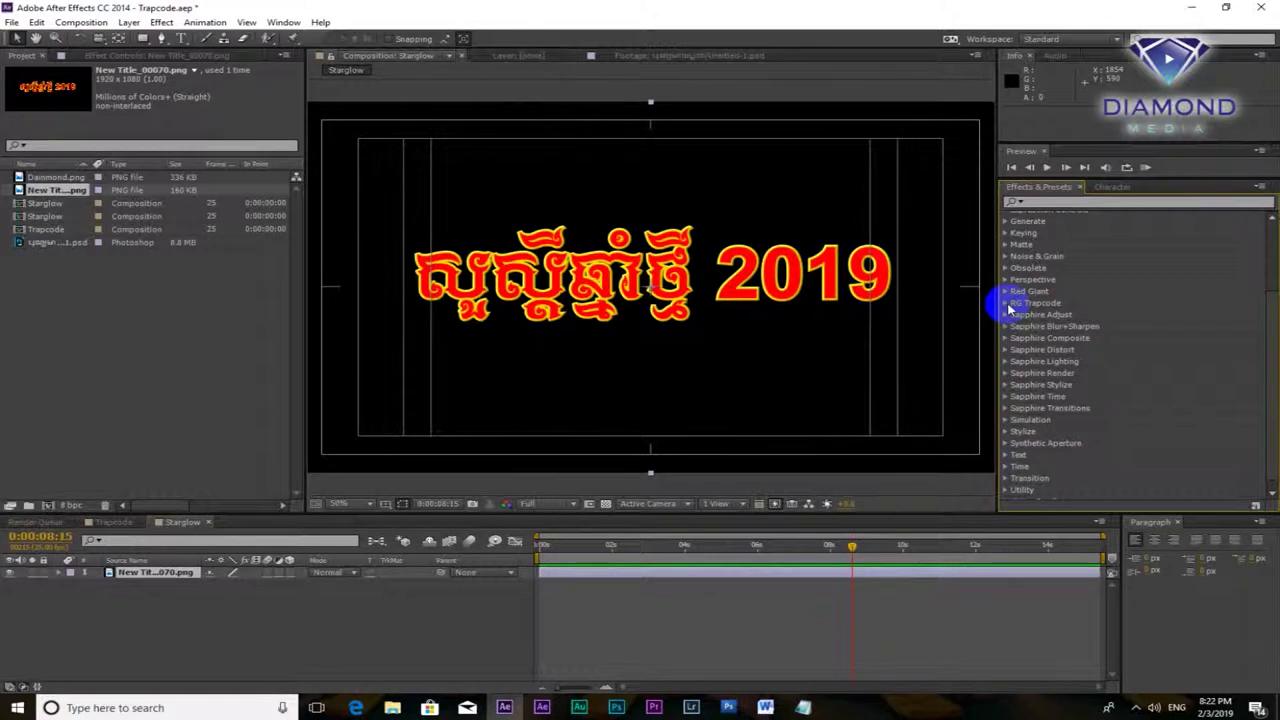
click(1008, 304)
click(1058, 420)
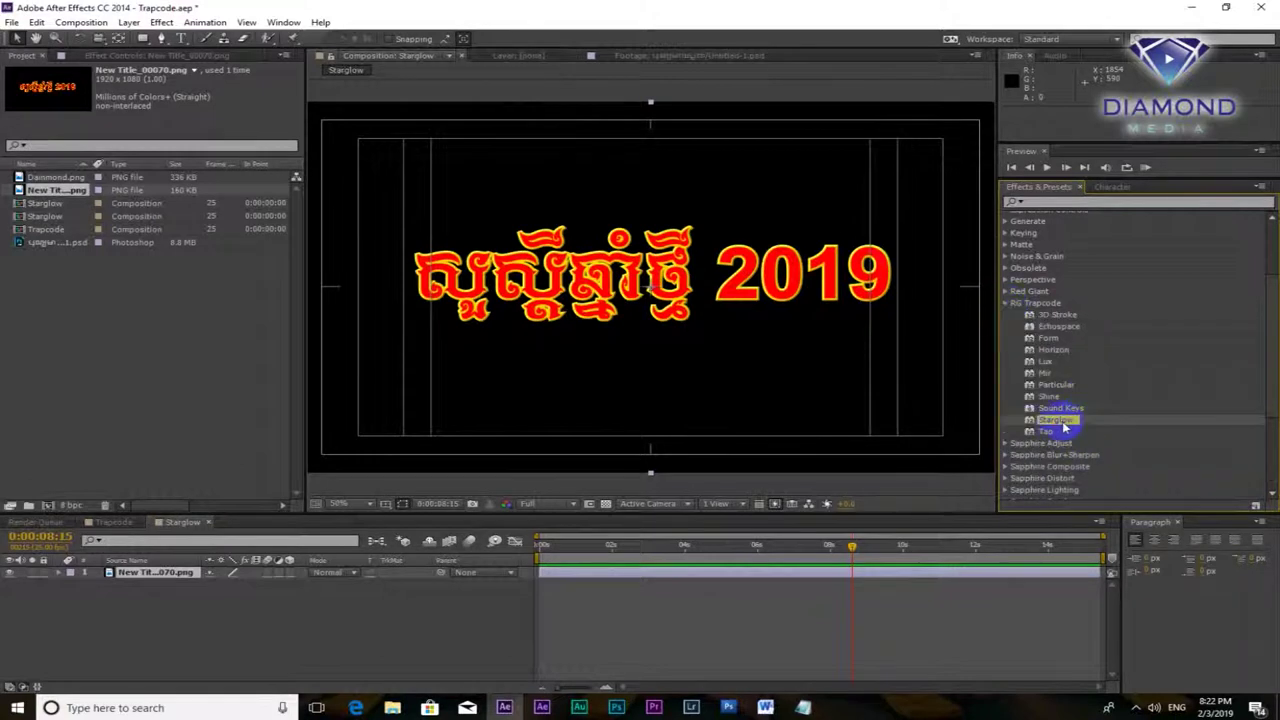
mouse_move(1063, 428)
mouse_down()
mouse_move(560, 552)
mouse_move(645, 552)
mouse_up()
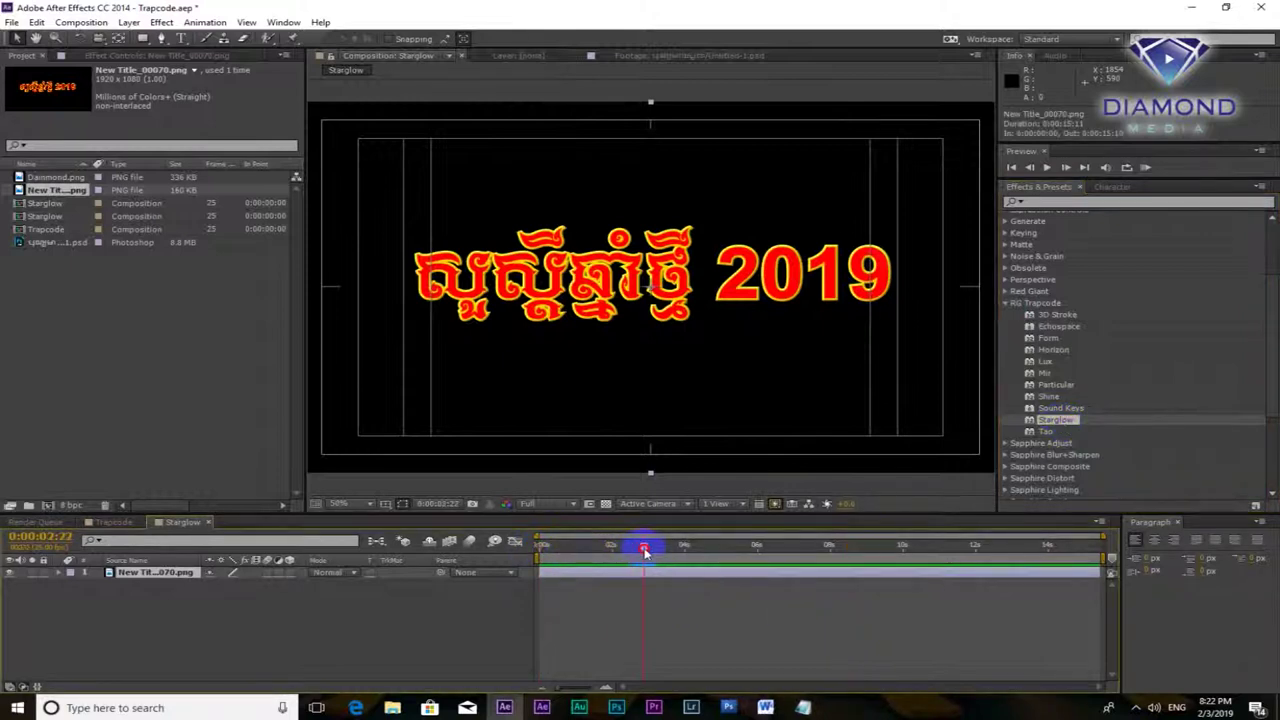
double_click(1032, 422)
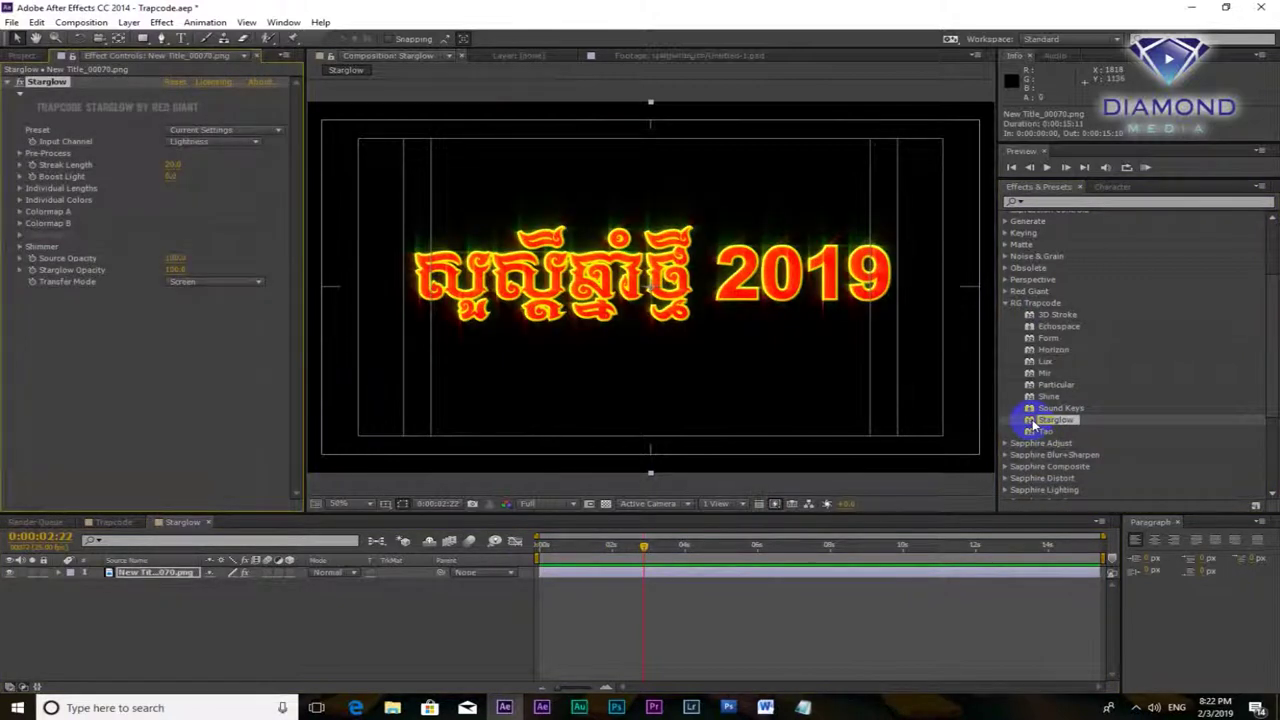
key(ctrl+z)
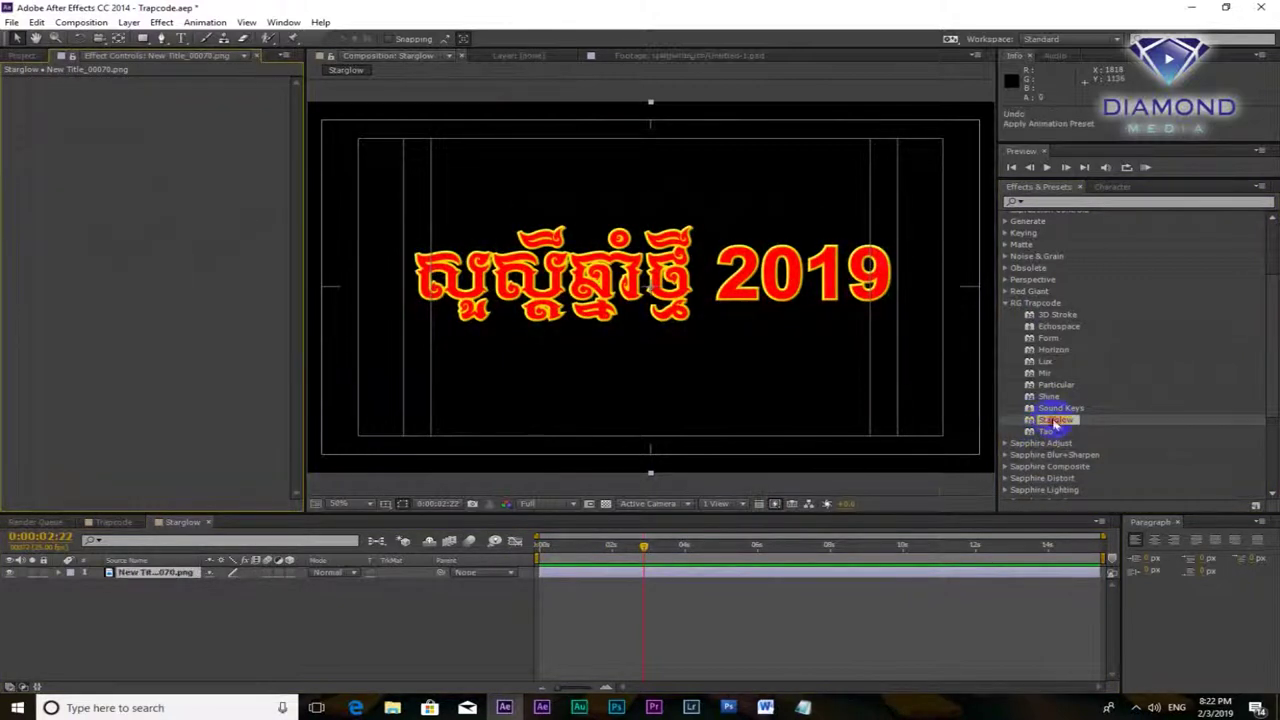
drag(1054, 421, 702, 577)
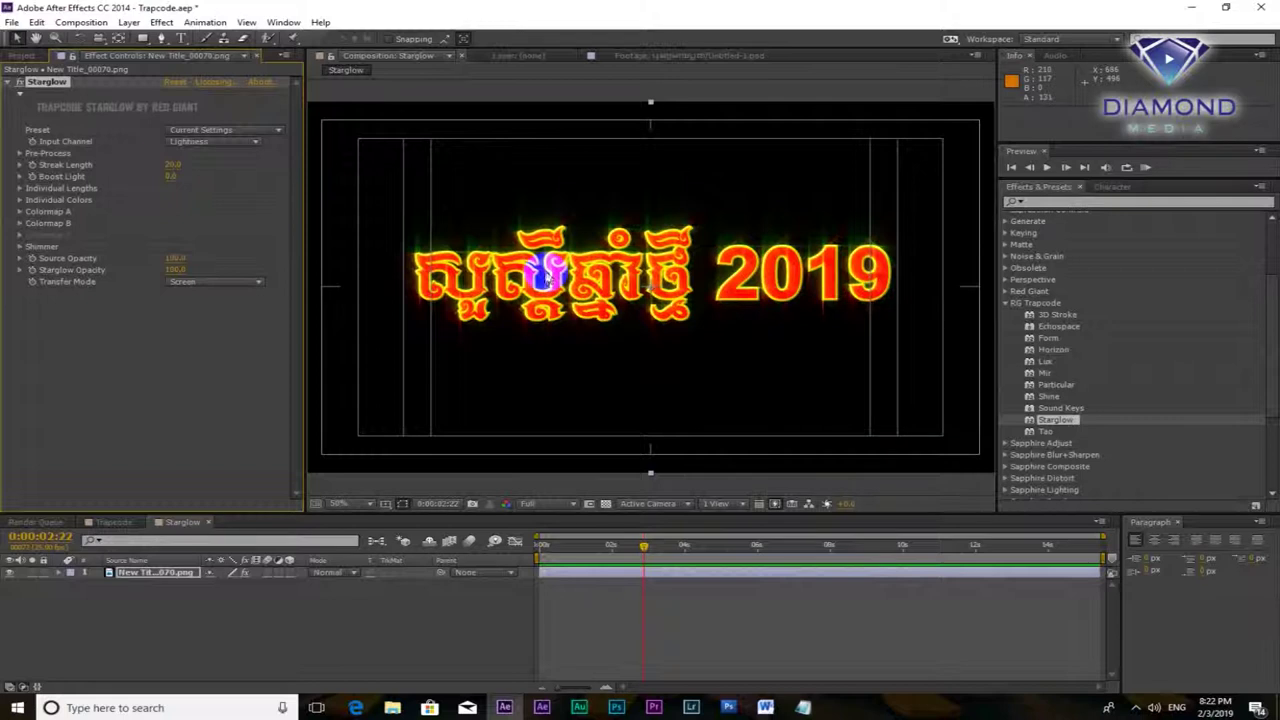
Set Starglow's Streak Length to 54 and its Transfer Mode to Add
click(558, 545)
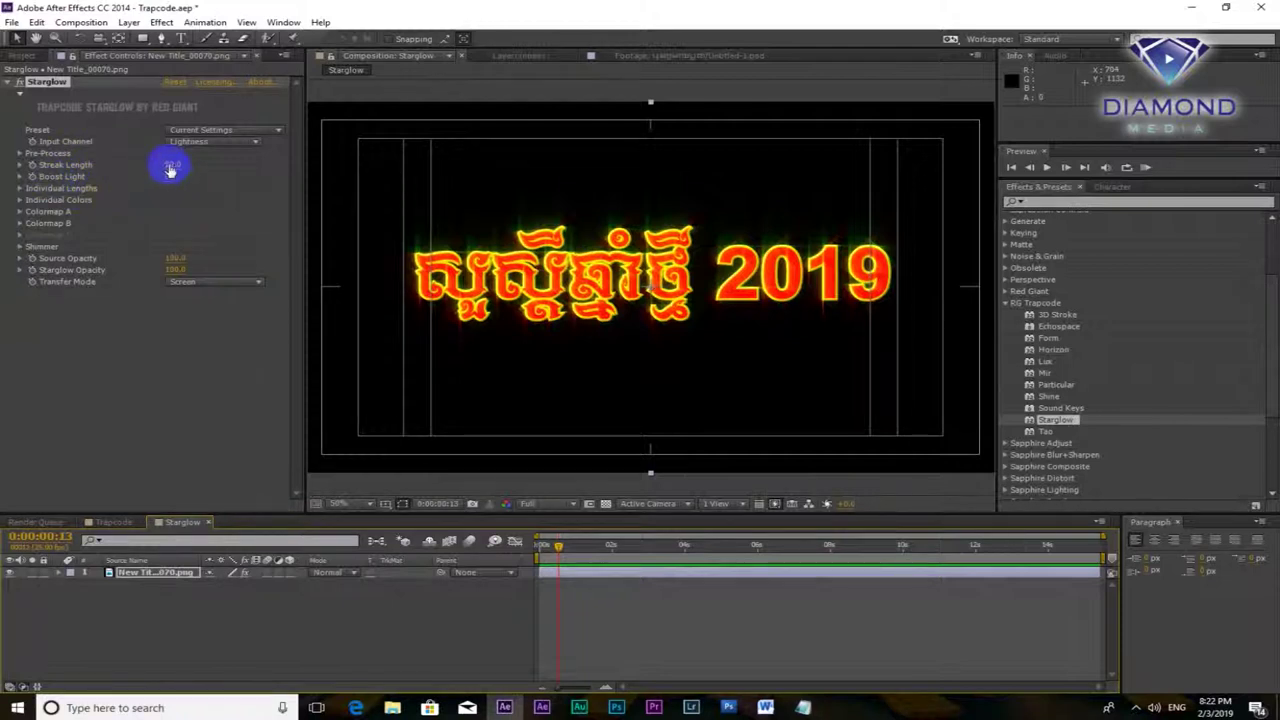
drag(173, 165, 208, 172)
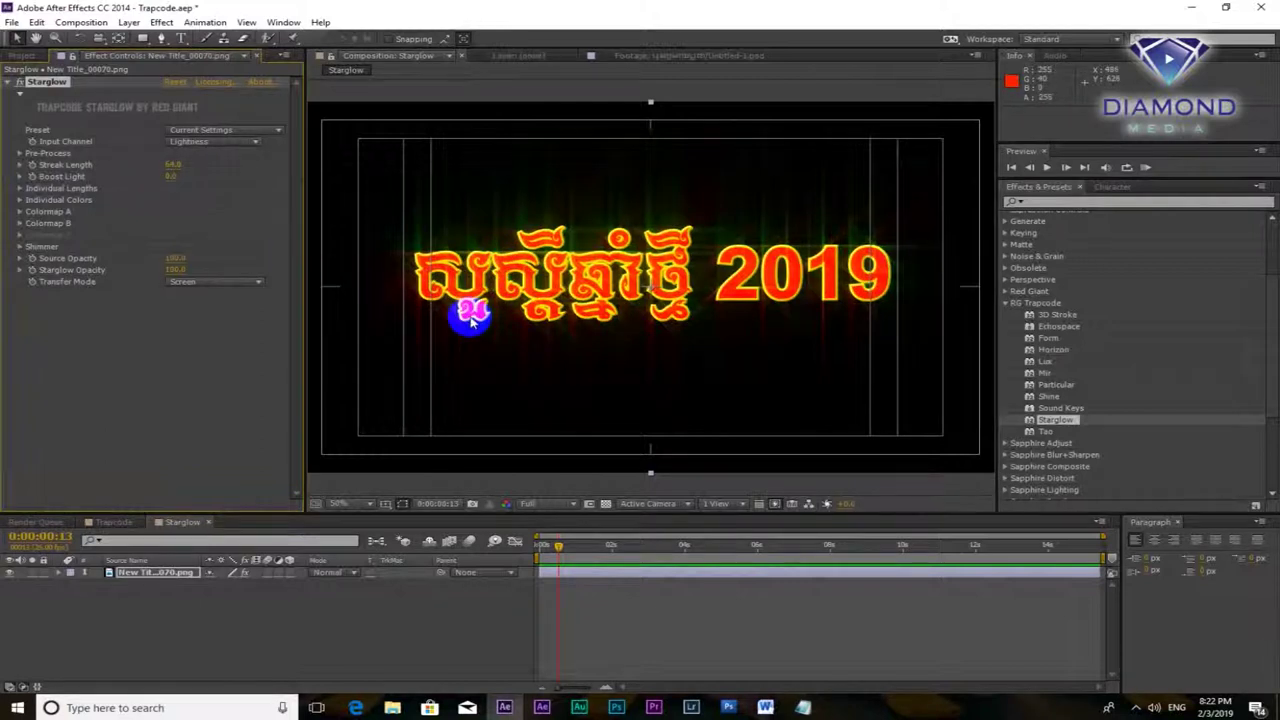
click(257, 284)
click(106, 283)
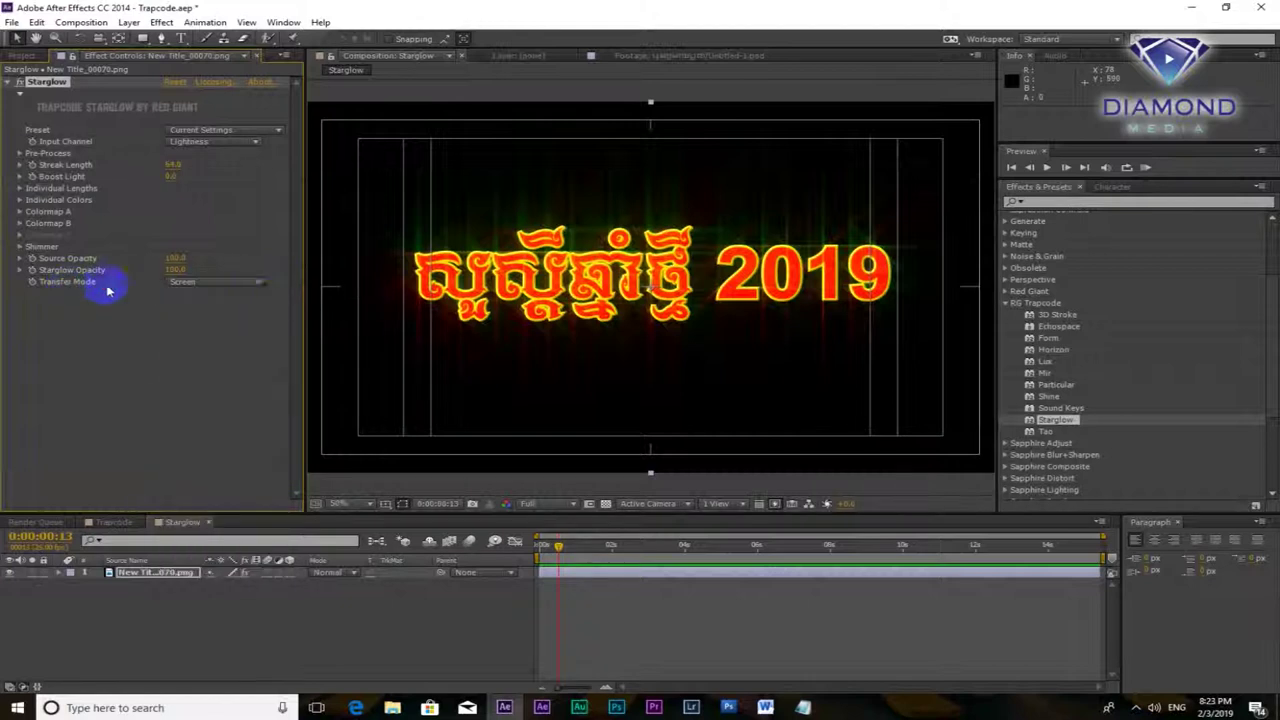
click(262, 283)
click(214, 331)
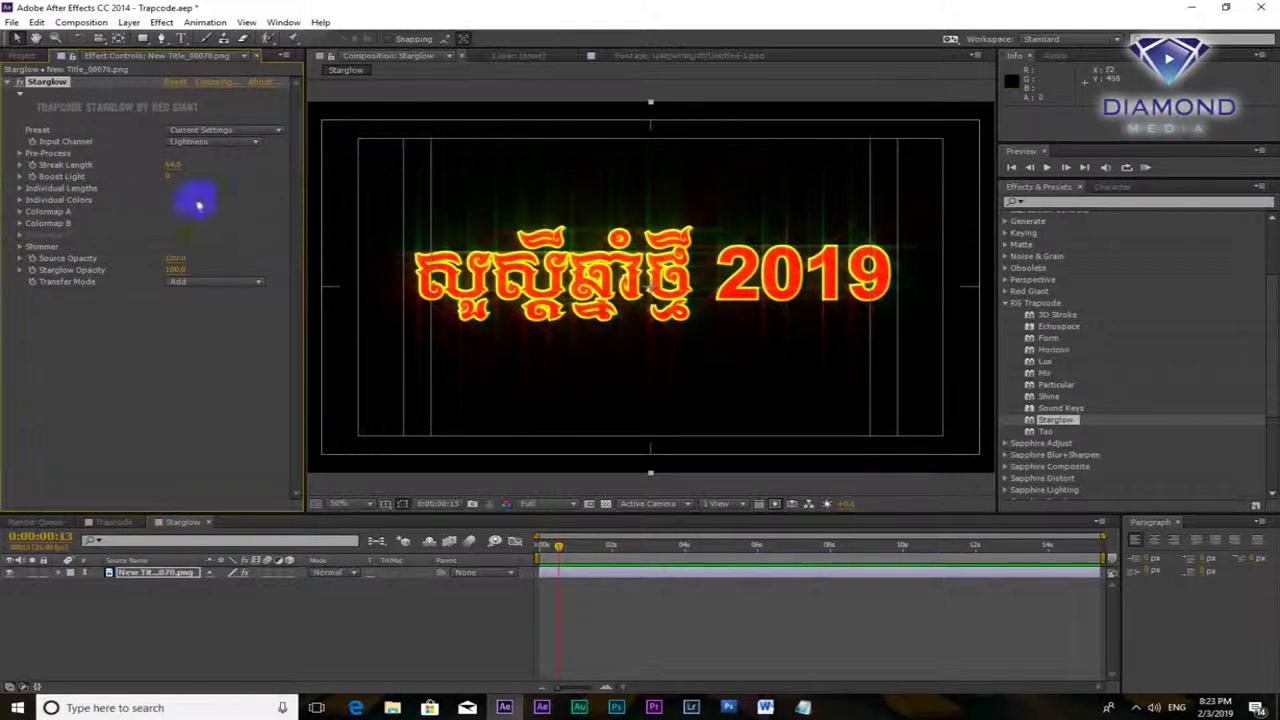
Raise Boost Light to 9 and keep Lightness as the input channel
drag(175, 177, 218, 177)
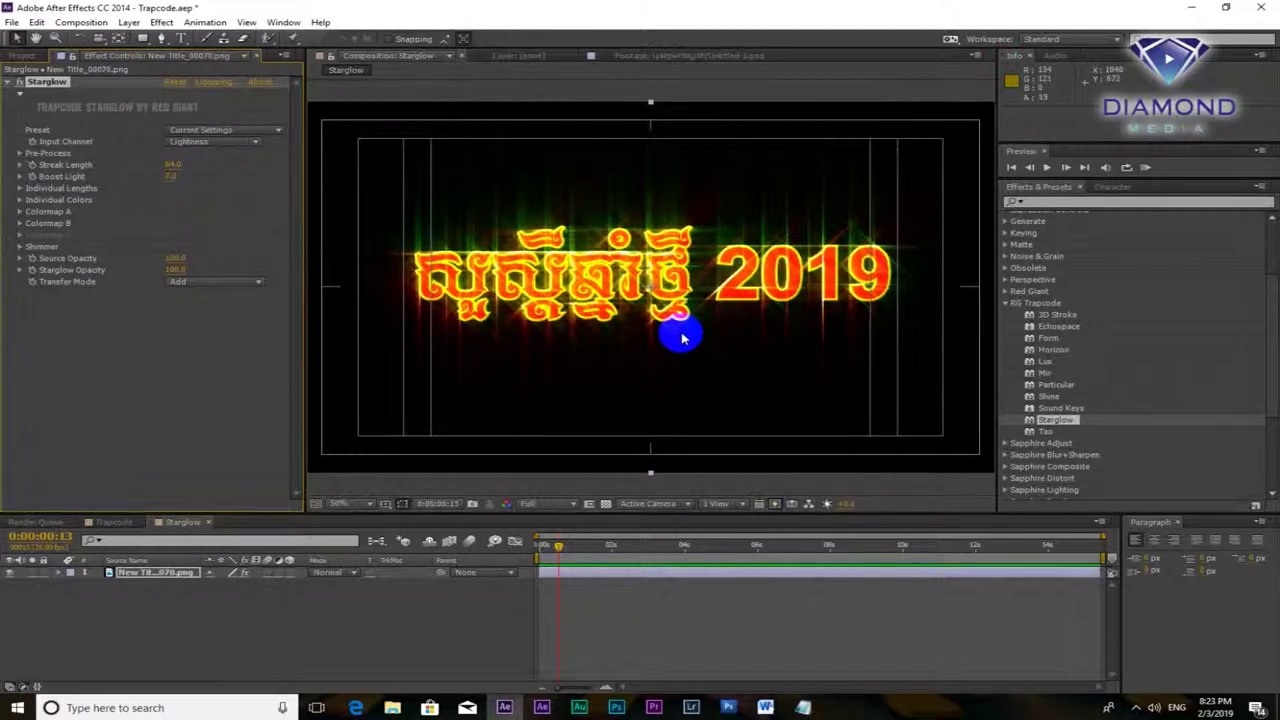
key(ctrl+z)
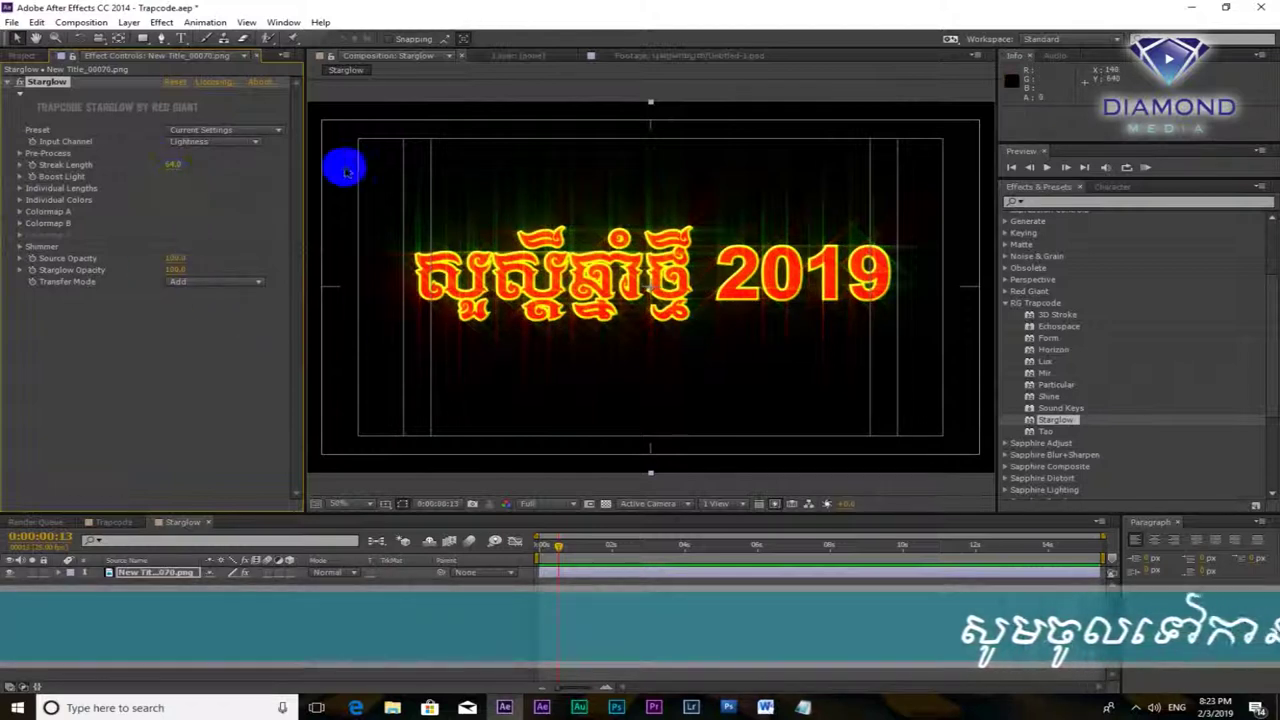
key(ctrl+shift+z)
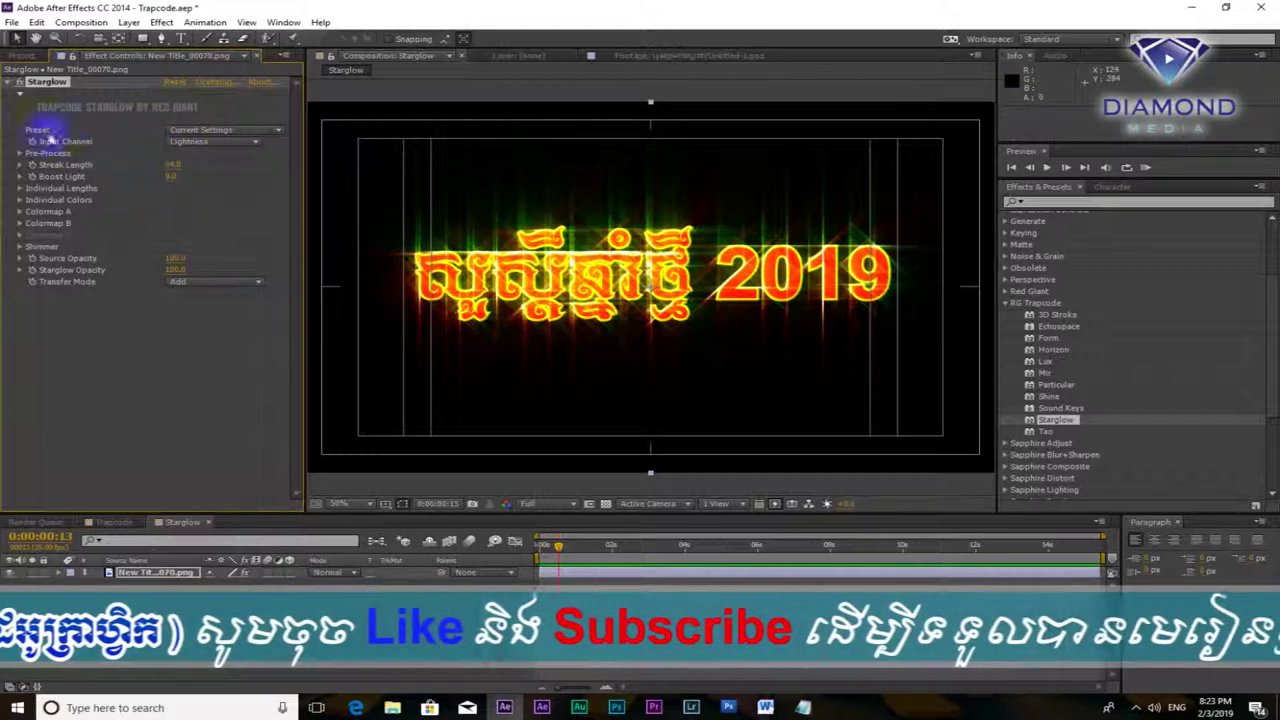
click(205, 131)
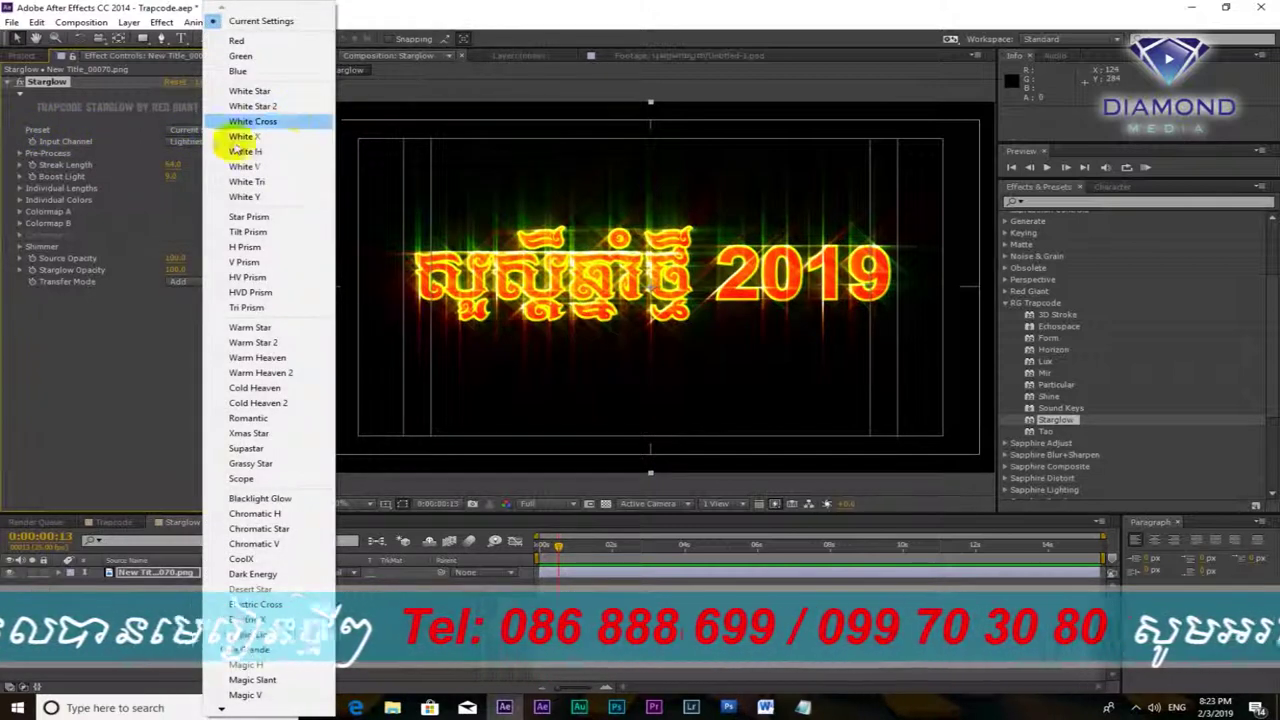
click(172, 141)
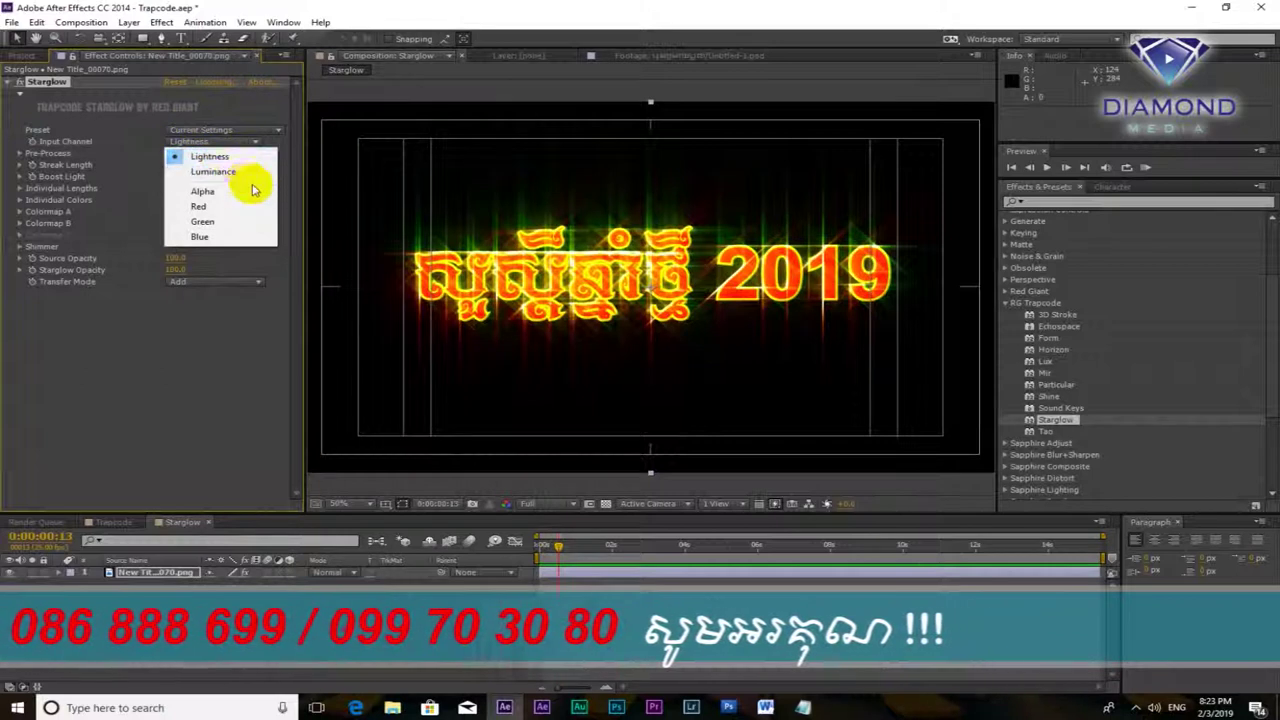
click(210, 158)
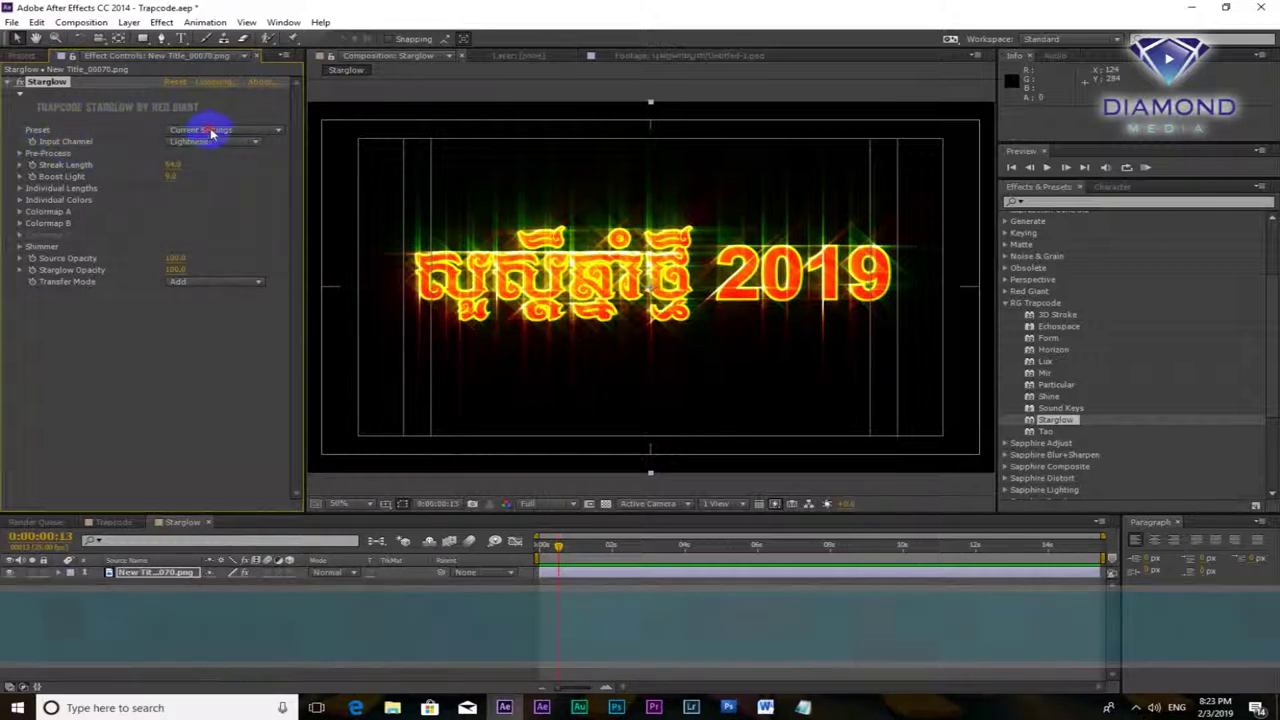
Try the Blue, White Y, Xmas Star and CoolX Starglow presets on the title
click(210, 131)
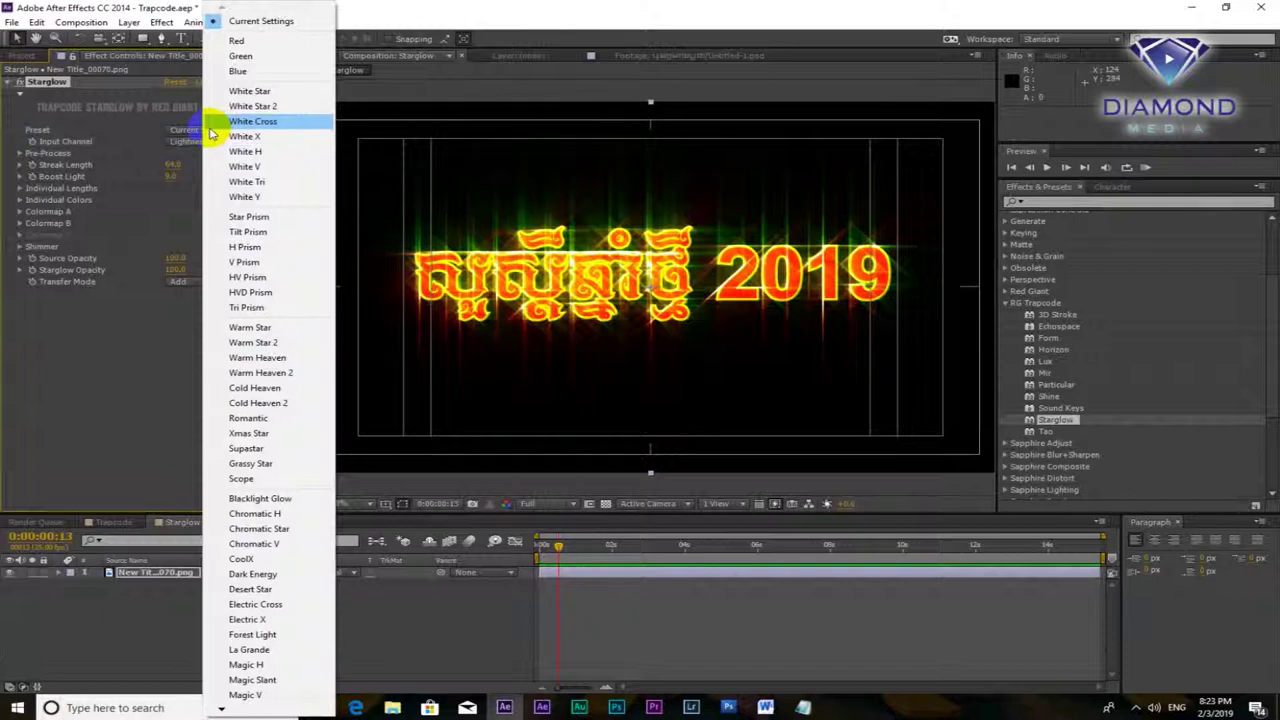
click(240, 72)
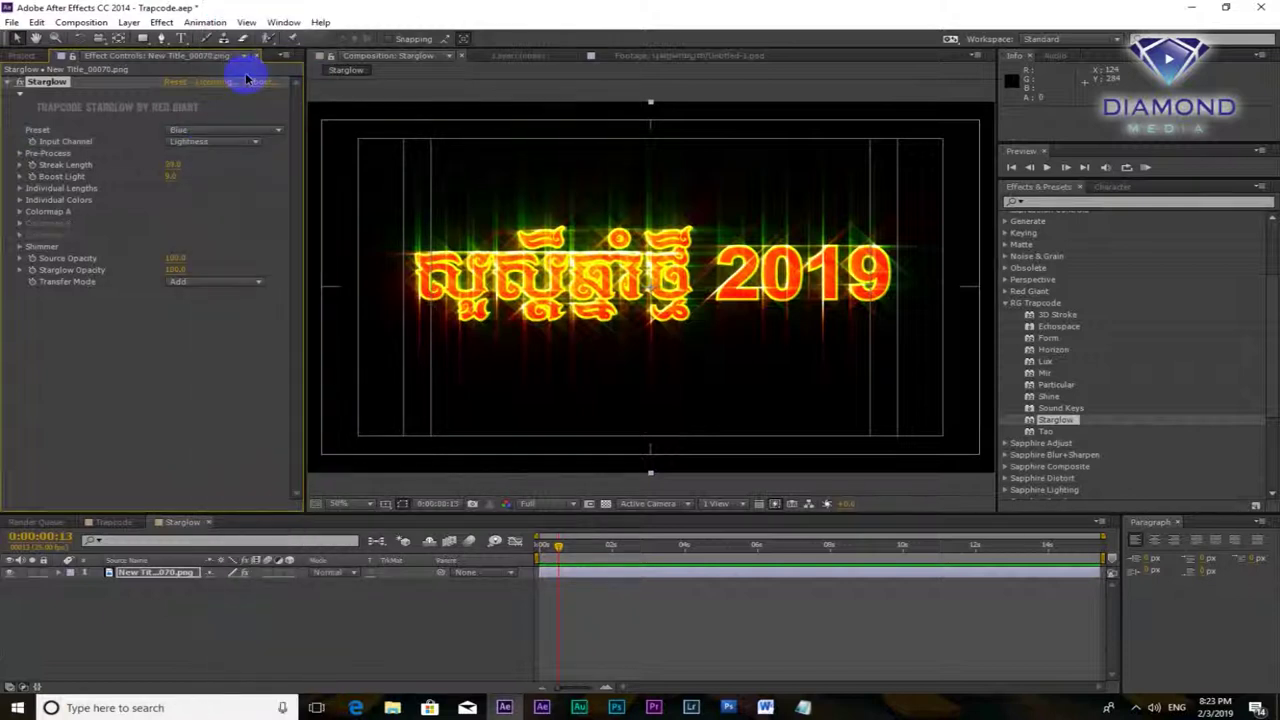
click(278, 134)
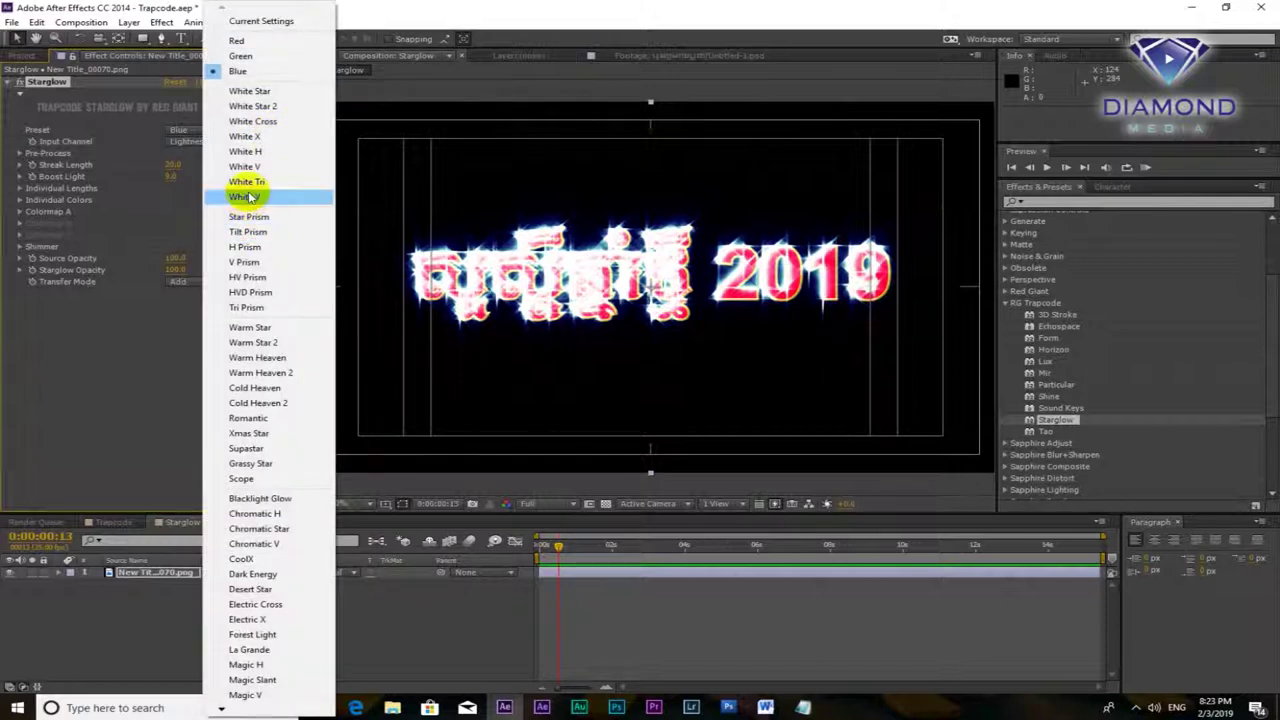
click(249, 197)
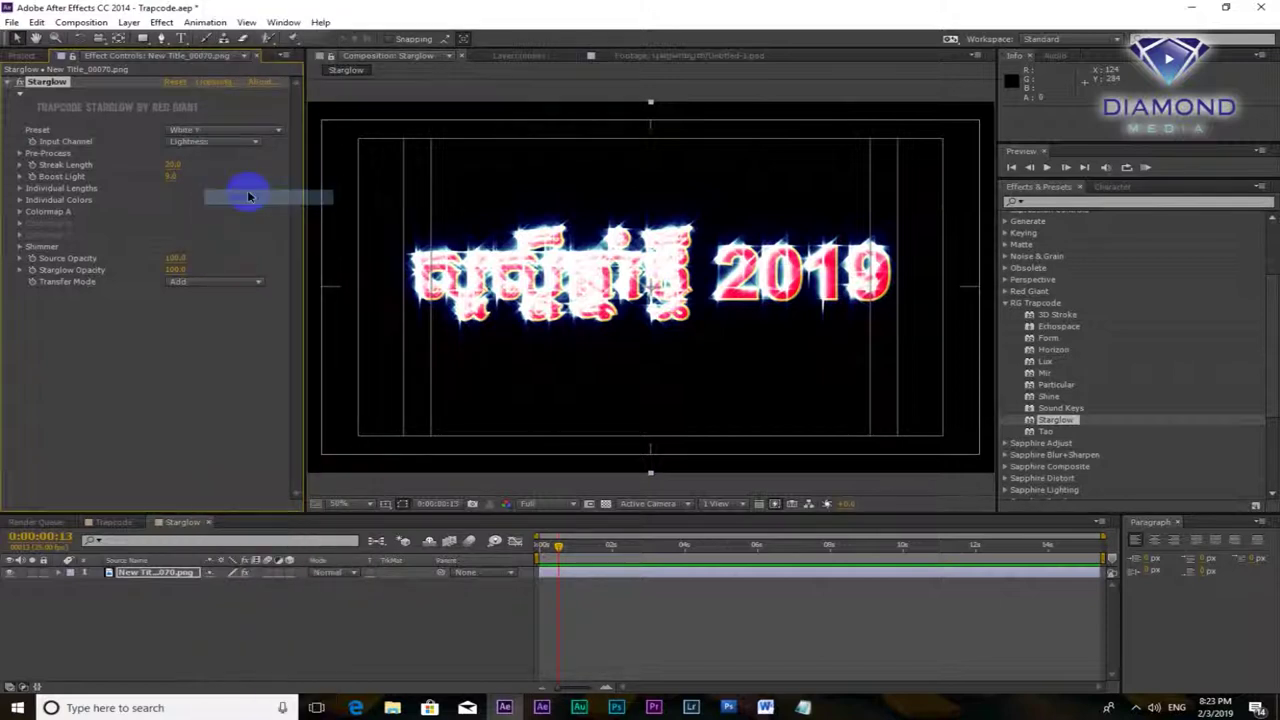
click(279, 134)
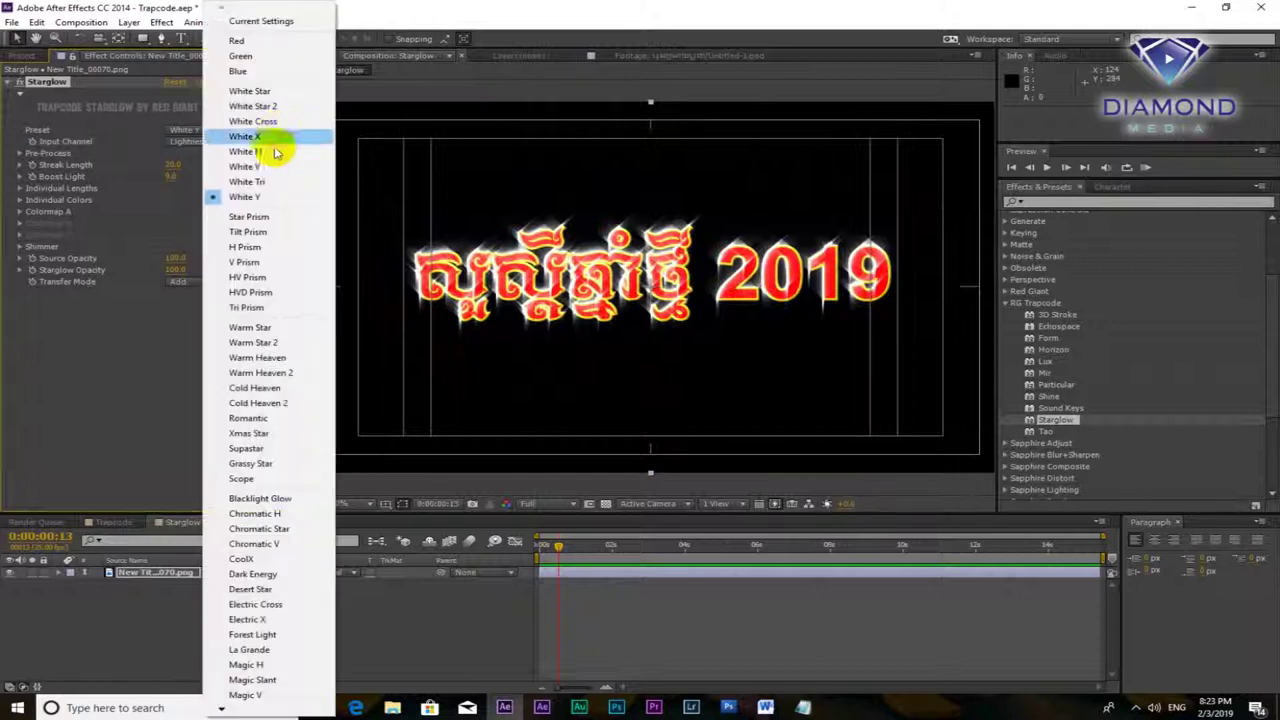
click(262, 436)
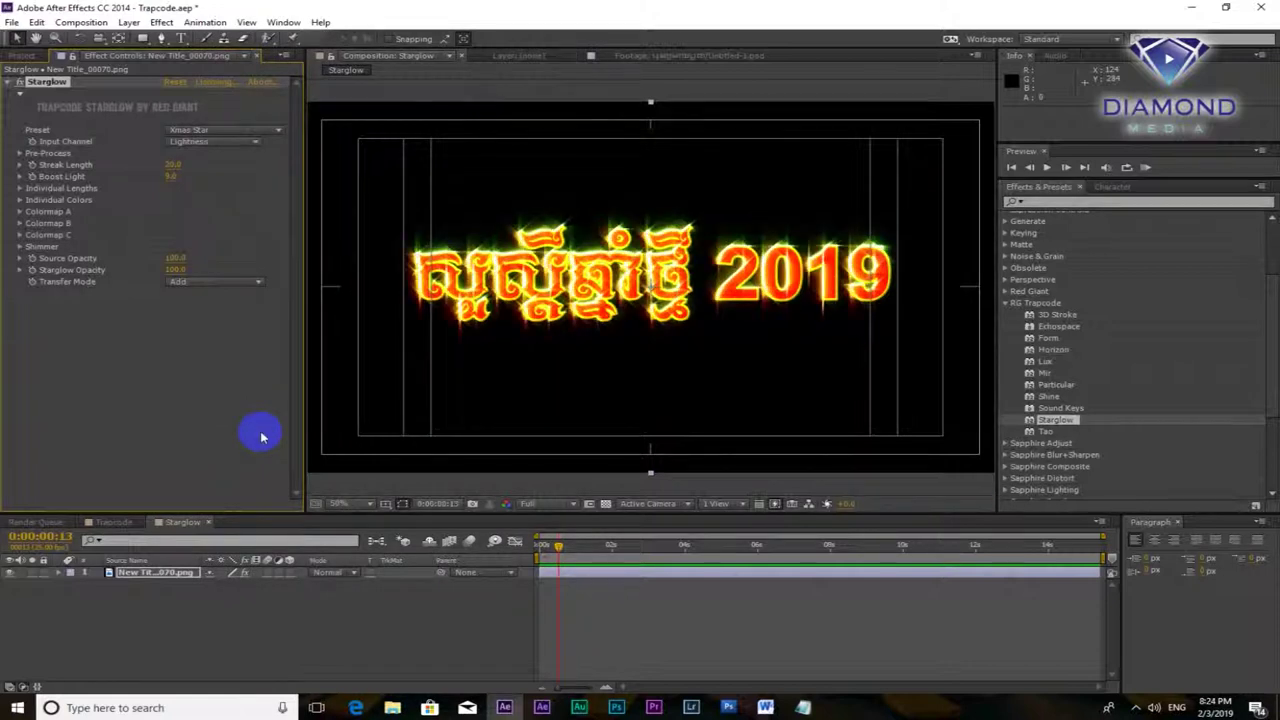
click(279, 131)
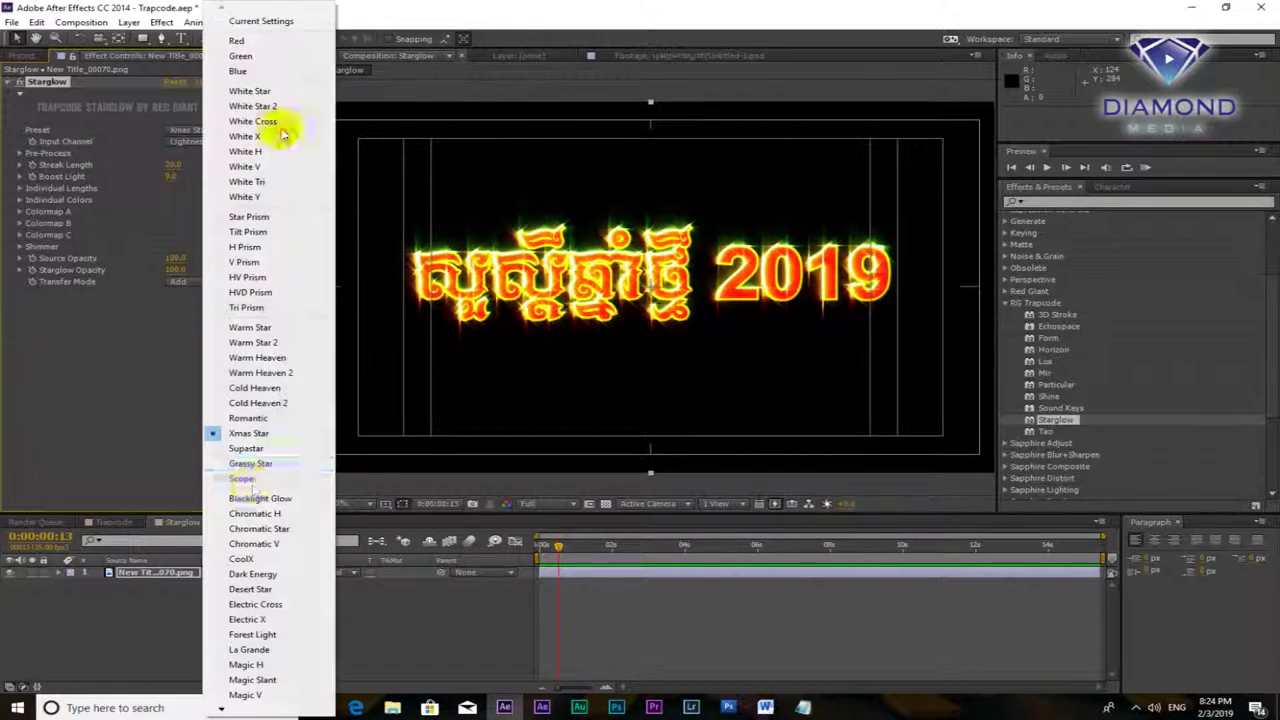
click(245, 559)
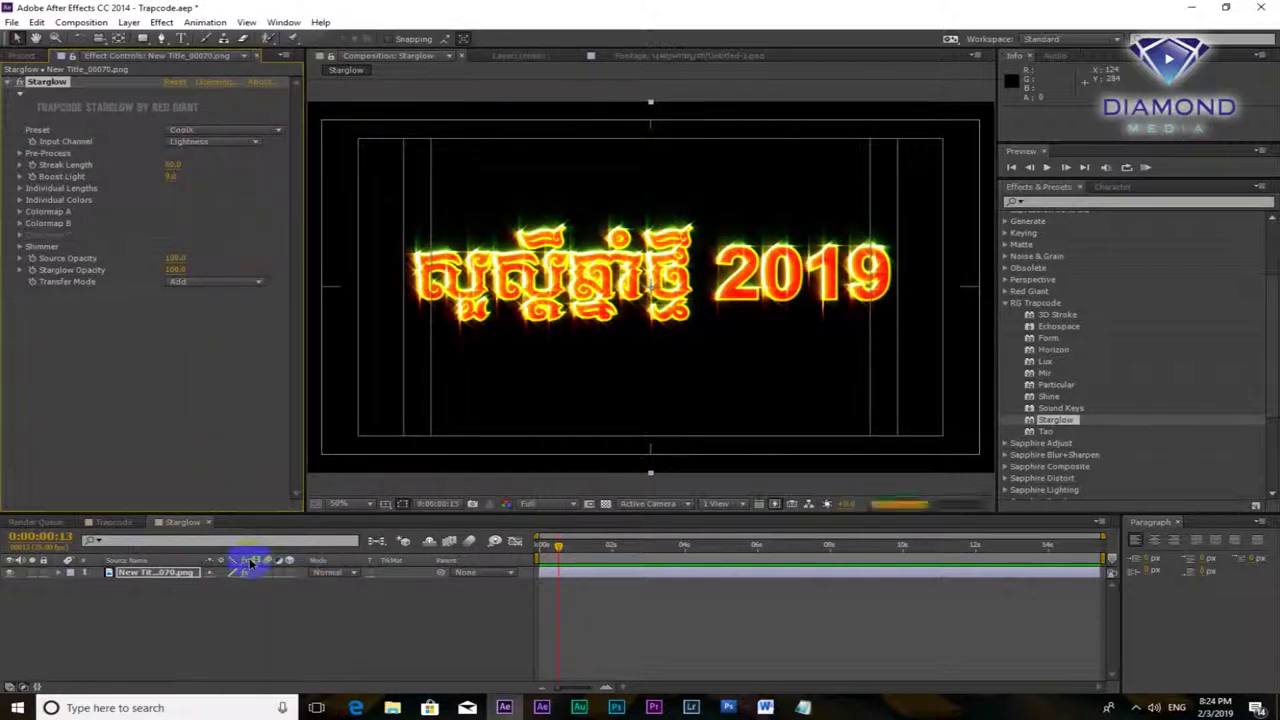
Preview Electric Cross and Magic H, then settle on the Magic Slant preset
click(278, 131)
click(250, 607)
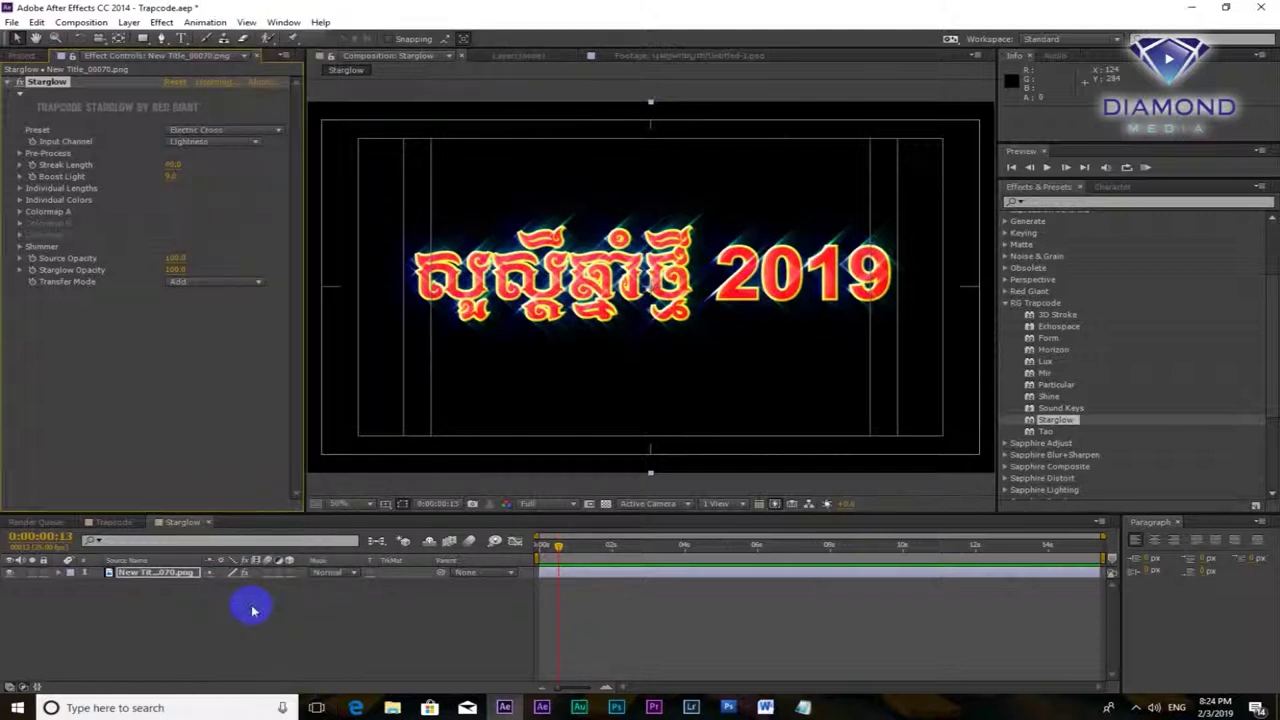
click(272, 128)
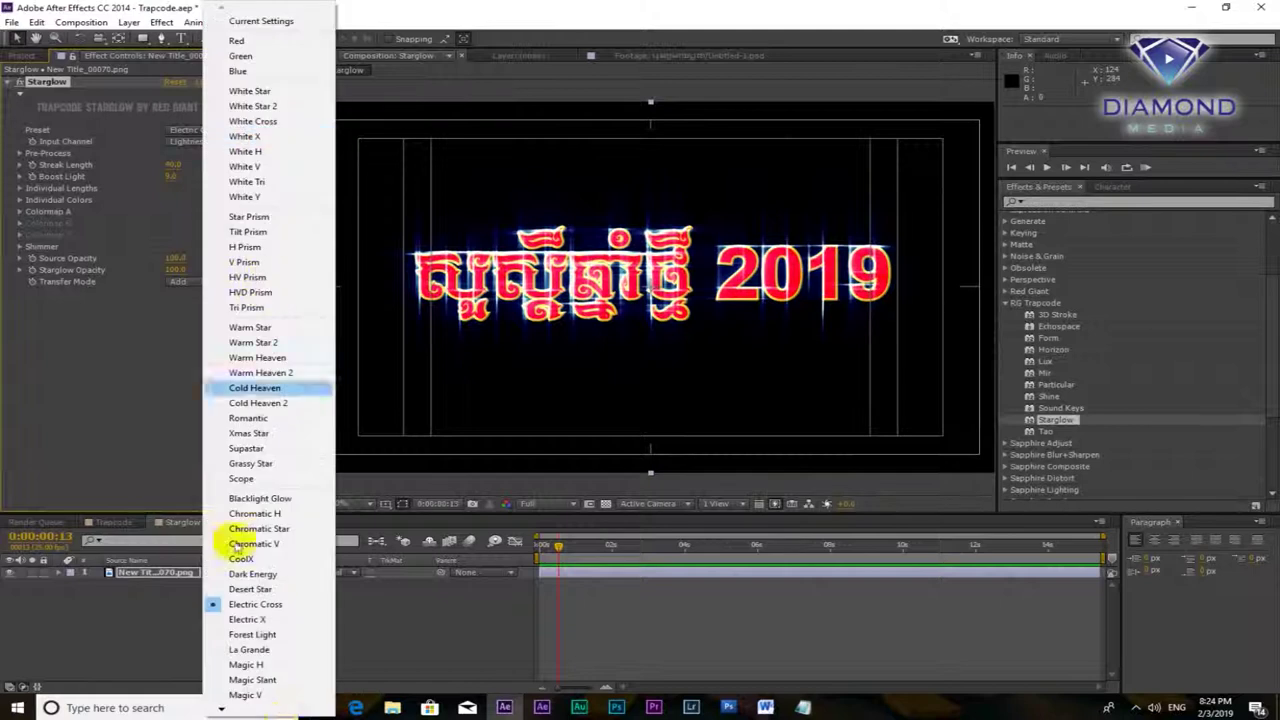
click(247, 665)
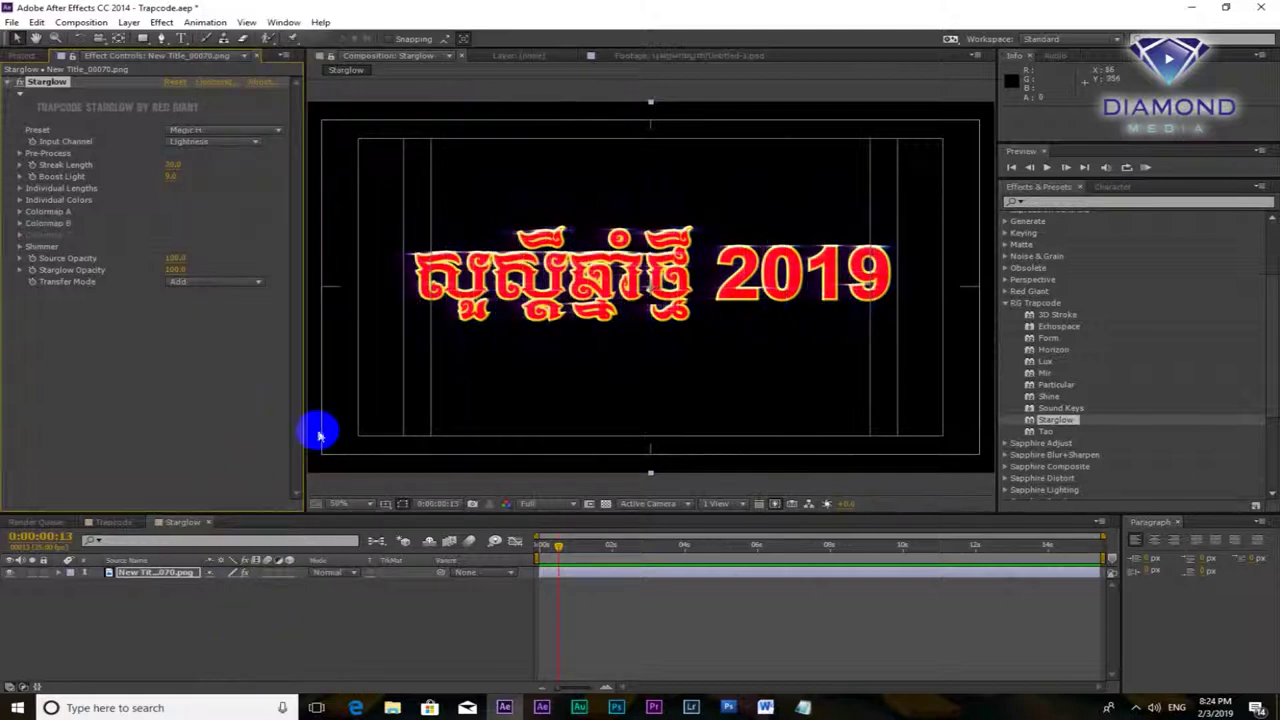
click(268, 129)
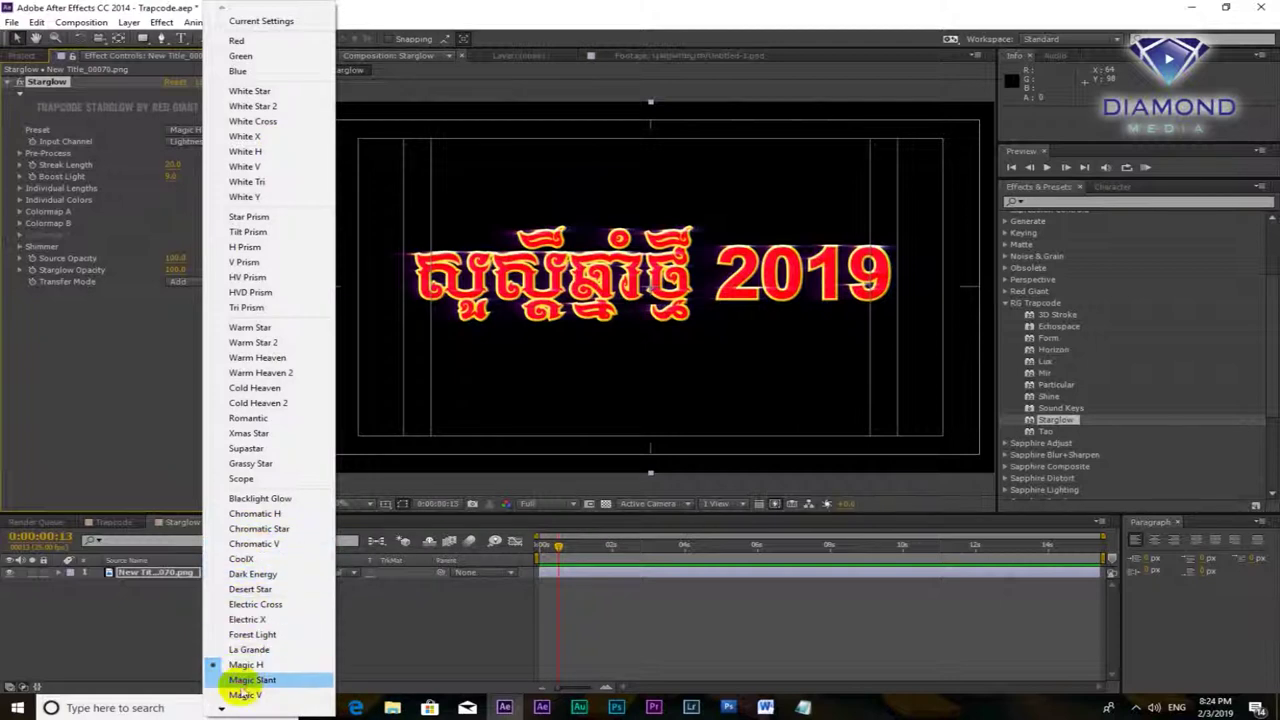
click(250, 680)
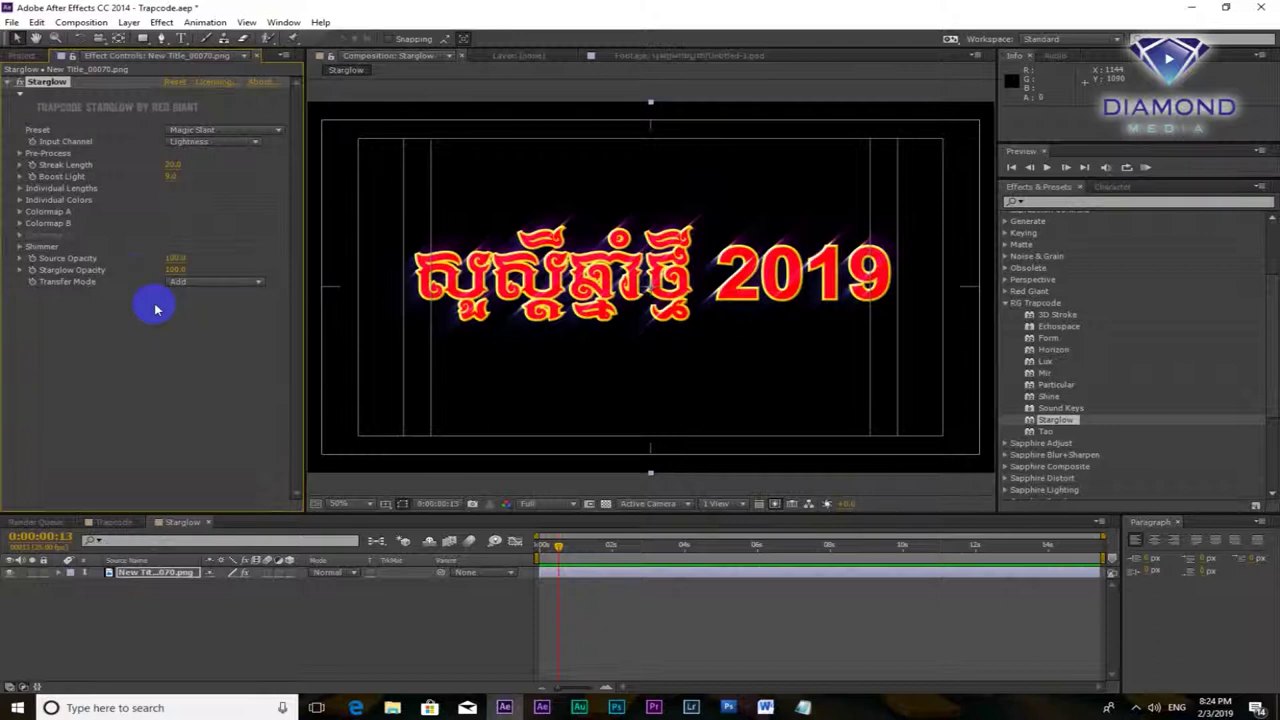
Adjust the Up, Left and Up Left individual streak lengths
click(19, 189)
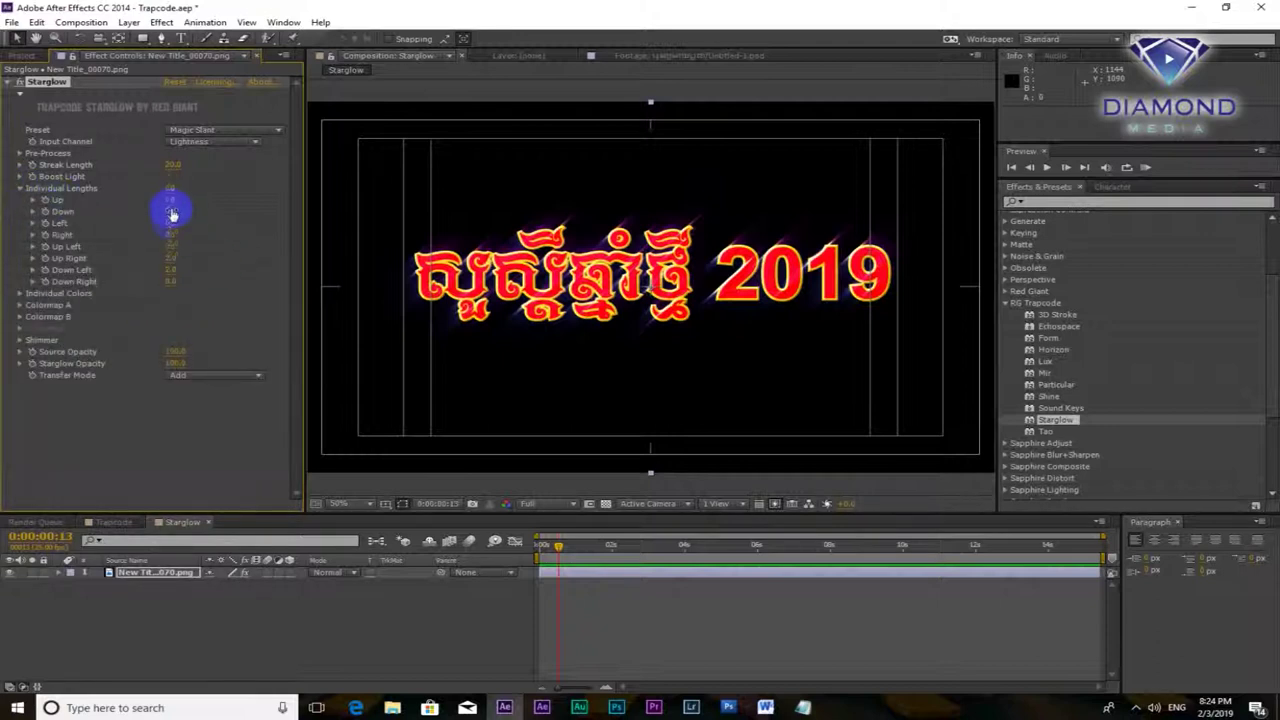
drag(170, 200, 210, 198)
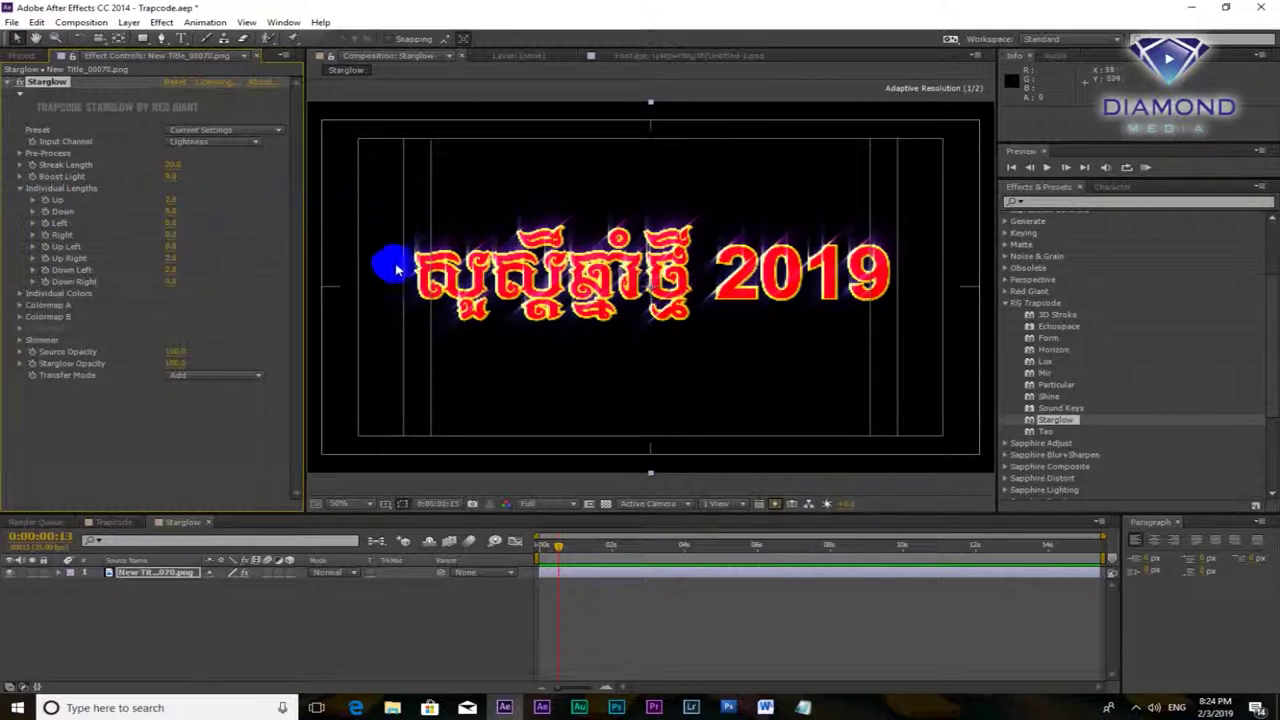
drag(172, 224, 320, 224)
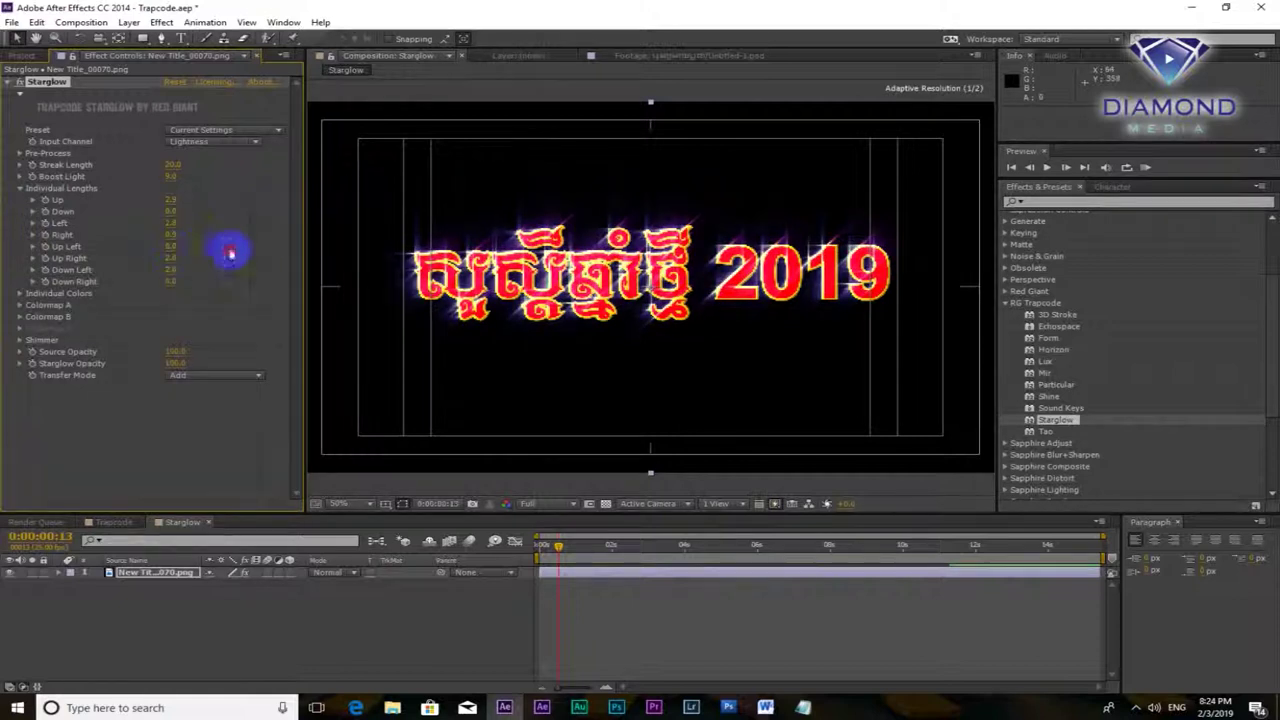
mouse_move(166, 252)
mouse_down()
mouse_move(415, 290)
mouse_move(351, 311)
mouse_up()
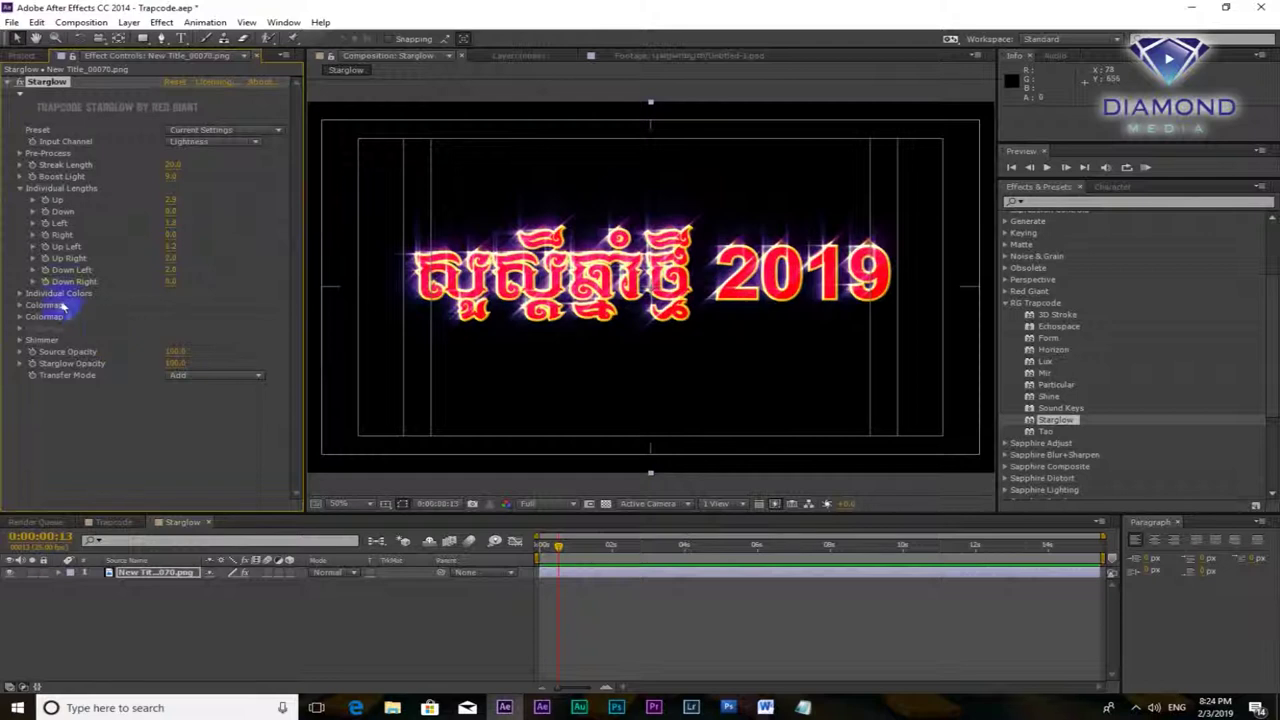
Set the Up streak's individual colour to Colormap B
click(20, 297)
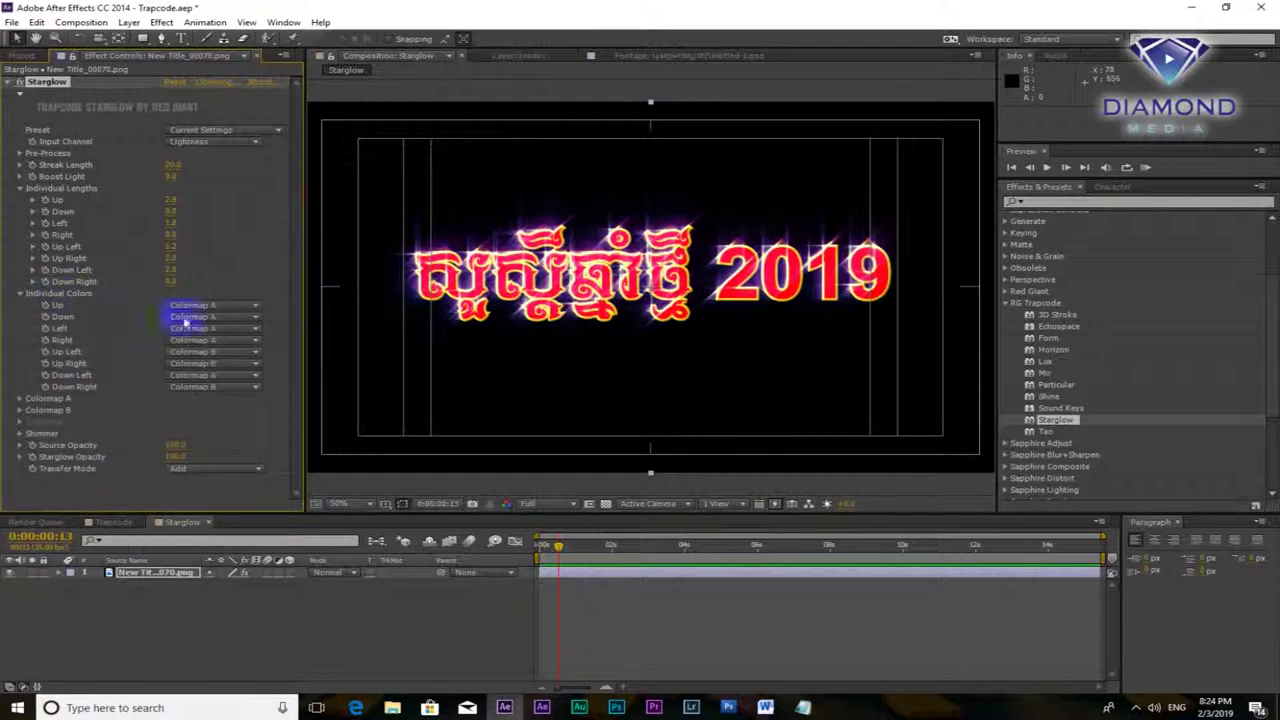
click(256, 309)
click(240, 337)
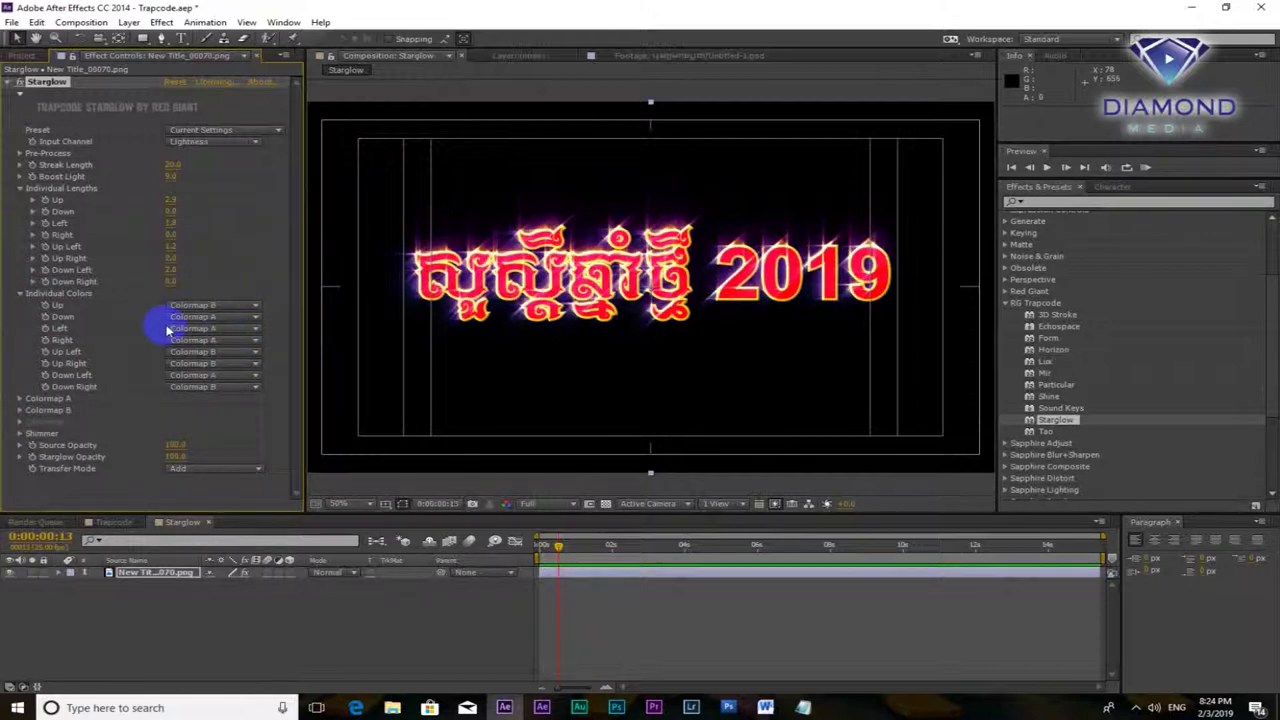
click(19, 294)
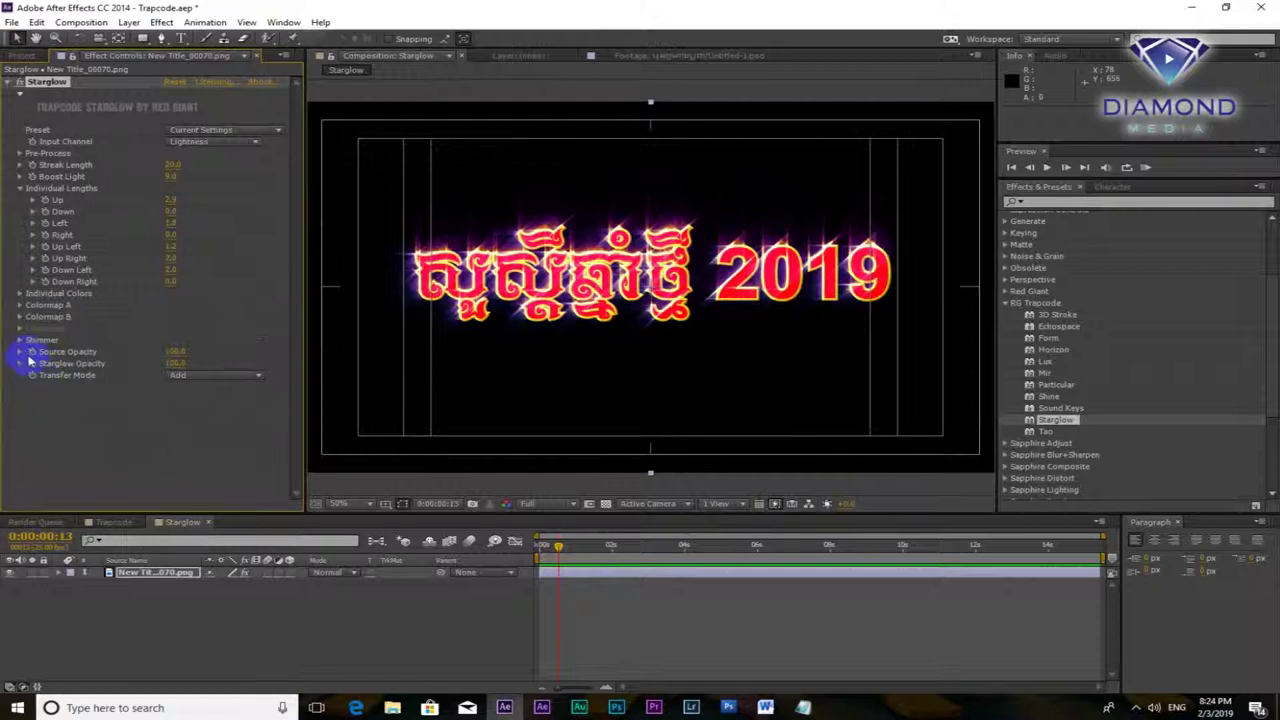
Set Colormap A's preset to Magic and Colormap B's preset to Fire
click(19, 306)
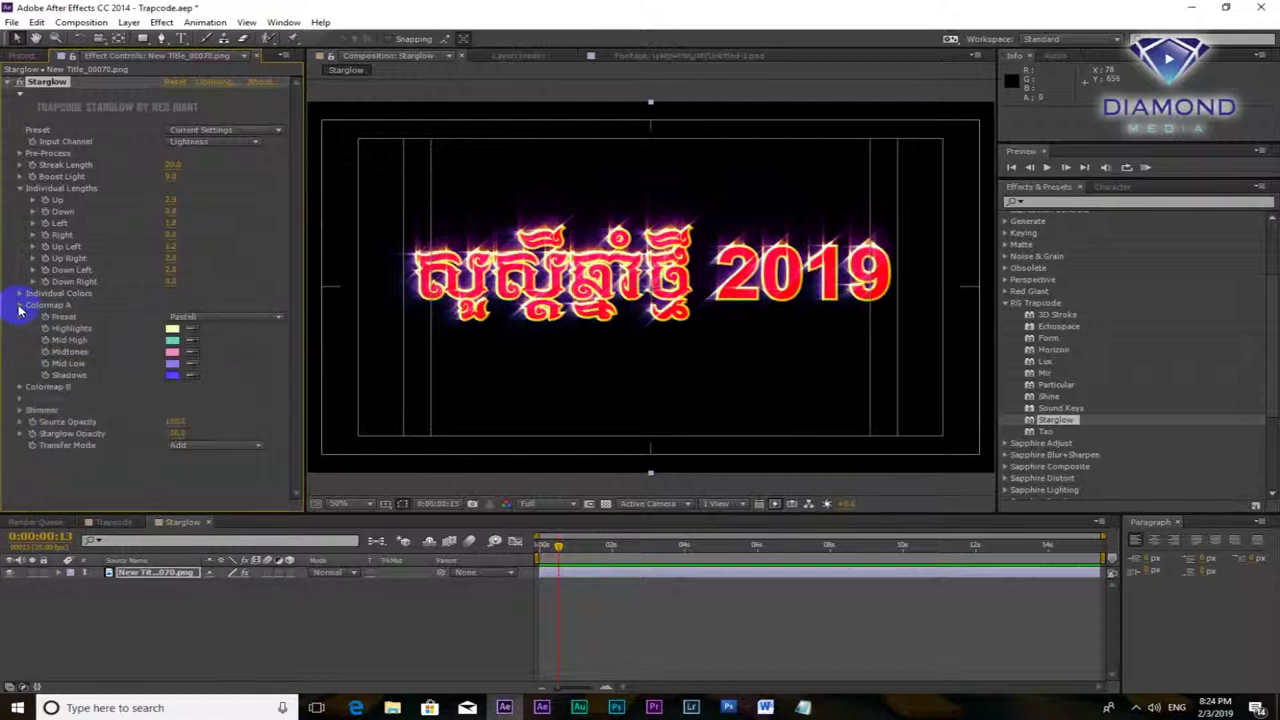
click(243, 318)
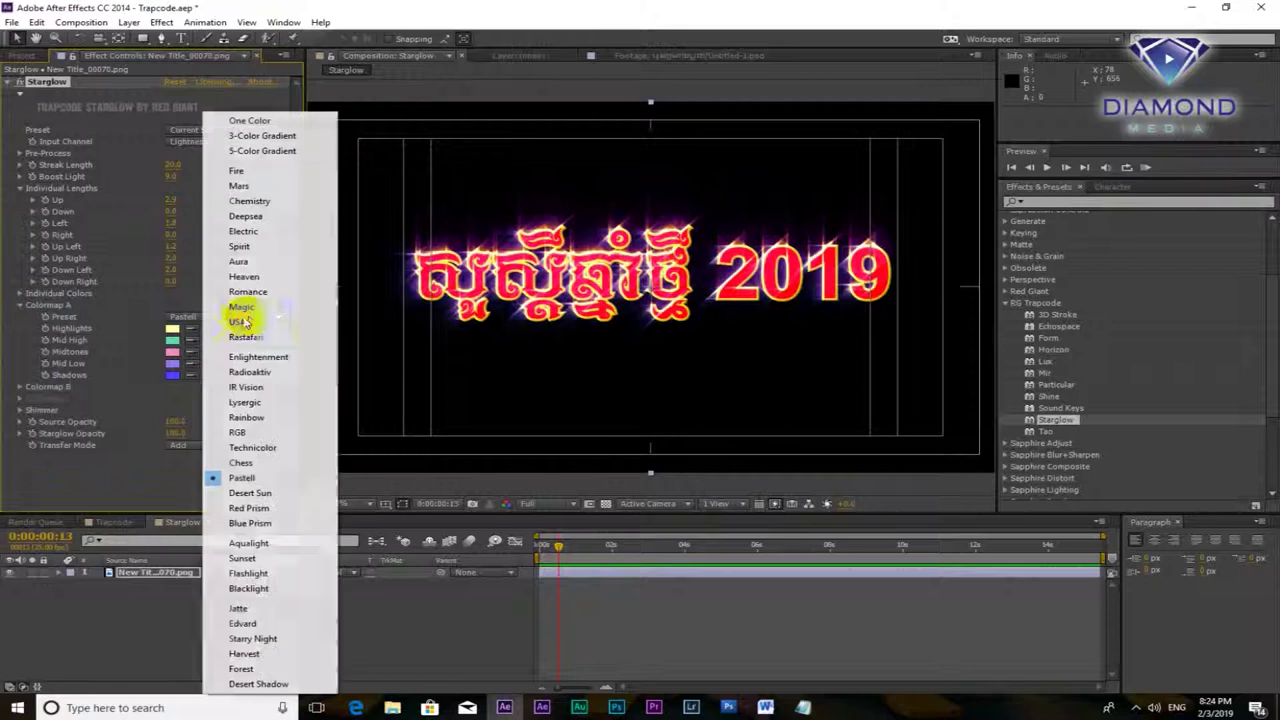
click(258, 304)
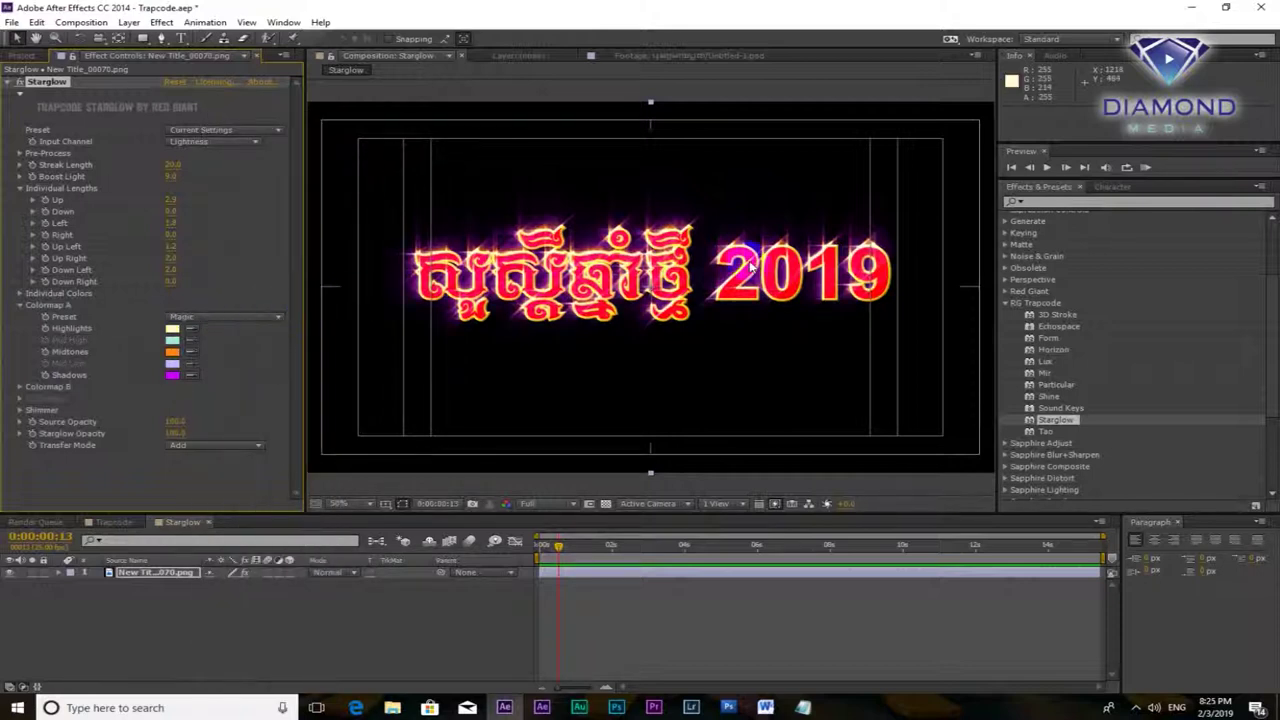
click(20, 387)
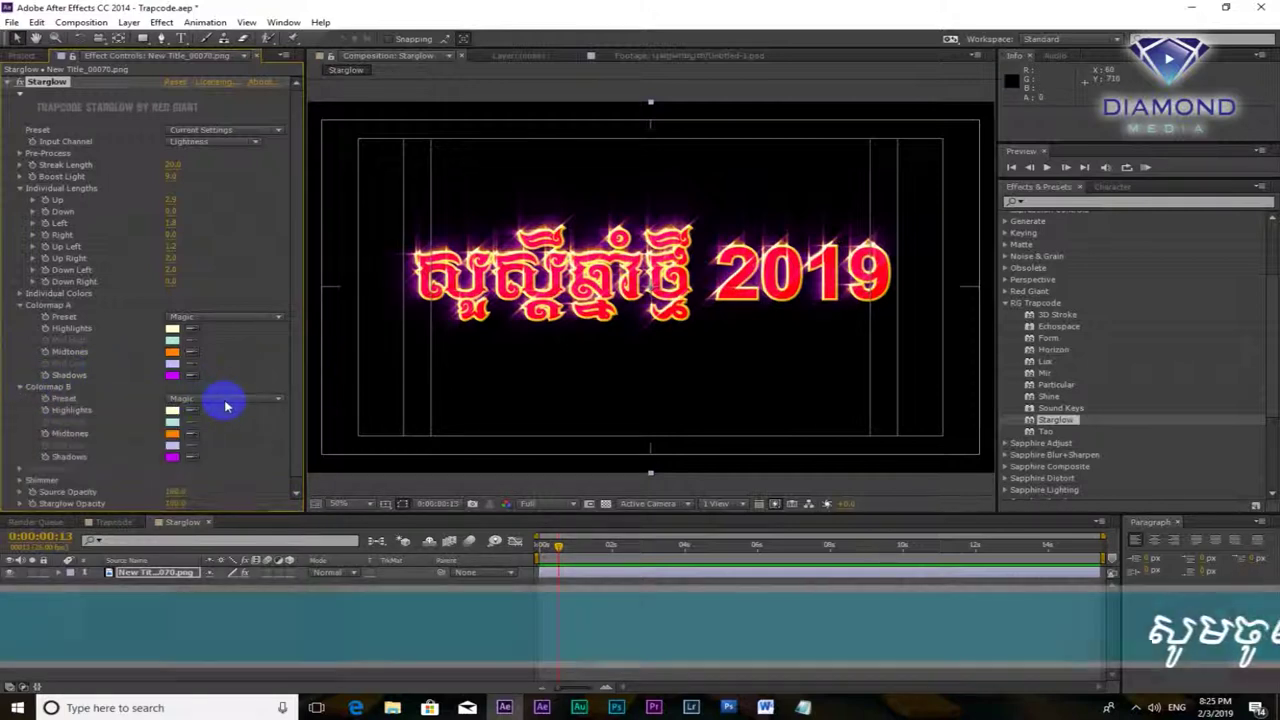
click(226, 400)
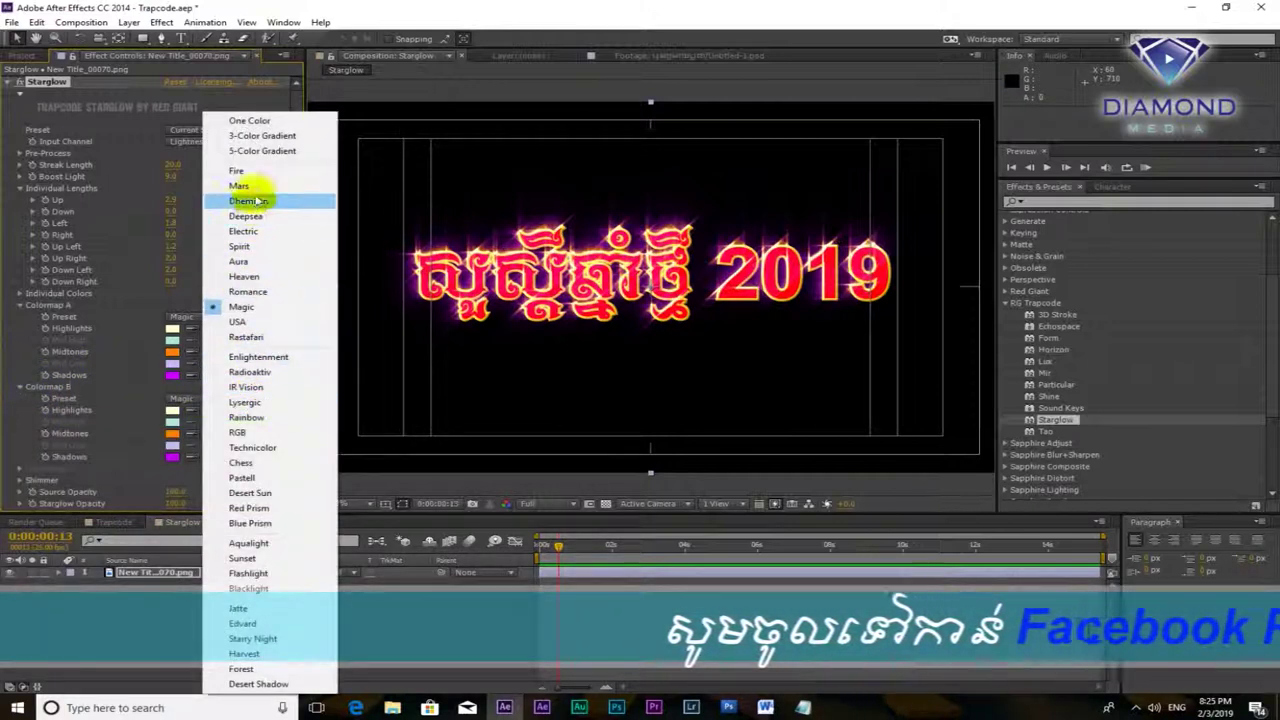
click(248, 174)
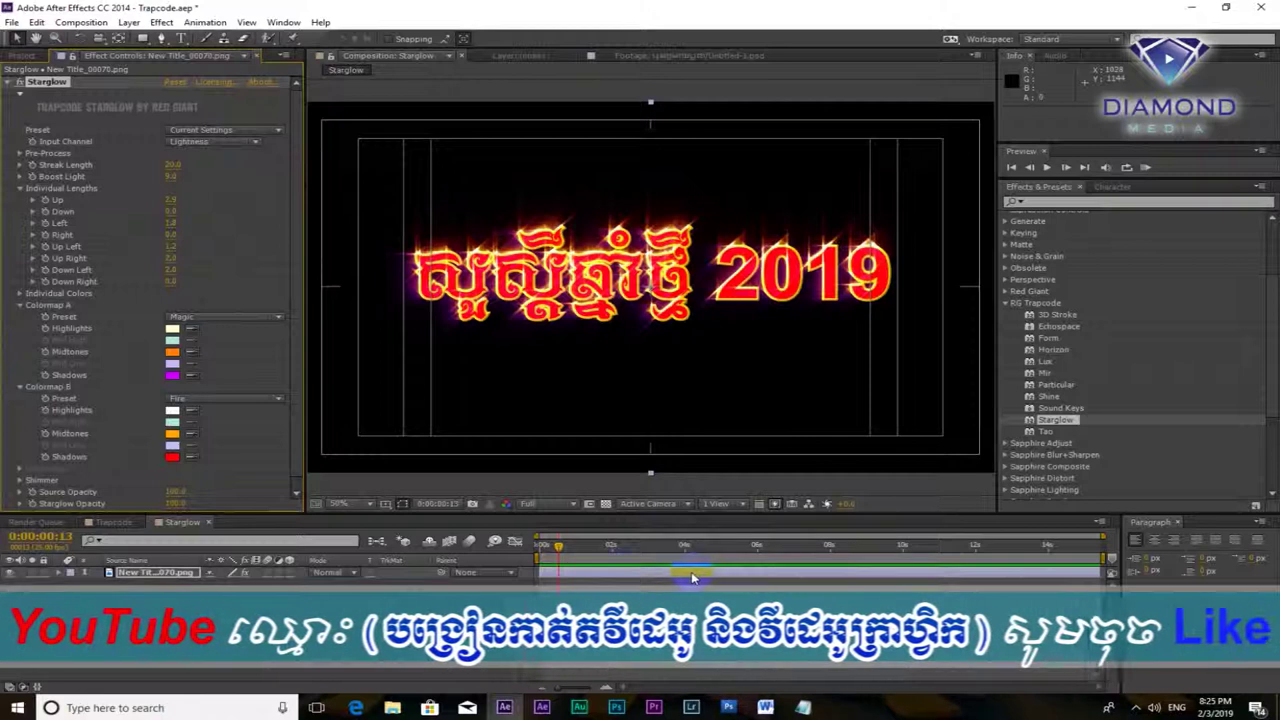
Scrub the timeline to preview the fiery glow around 3 seconds, then return near the start
click(541, 550)
drag(541, 550, 654, 551)
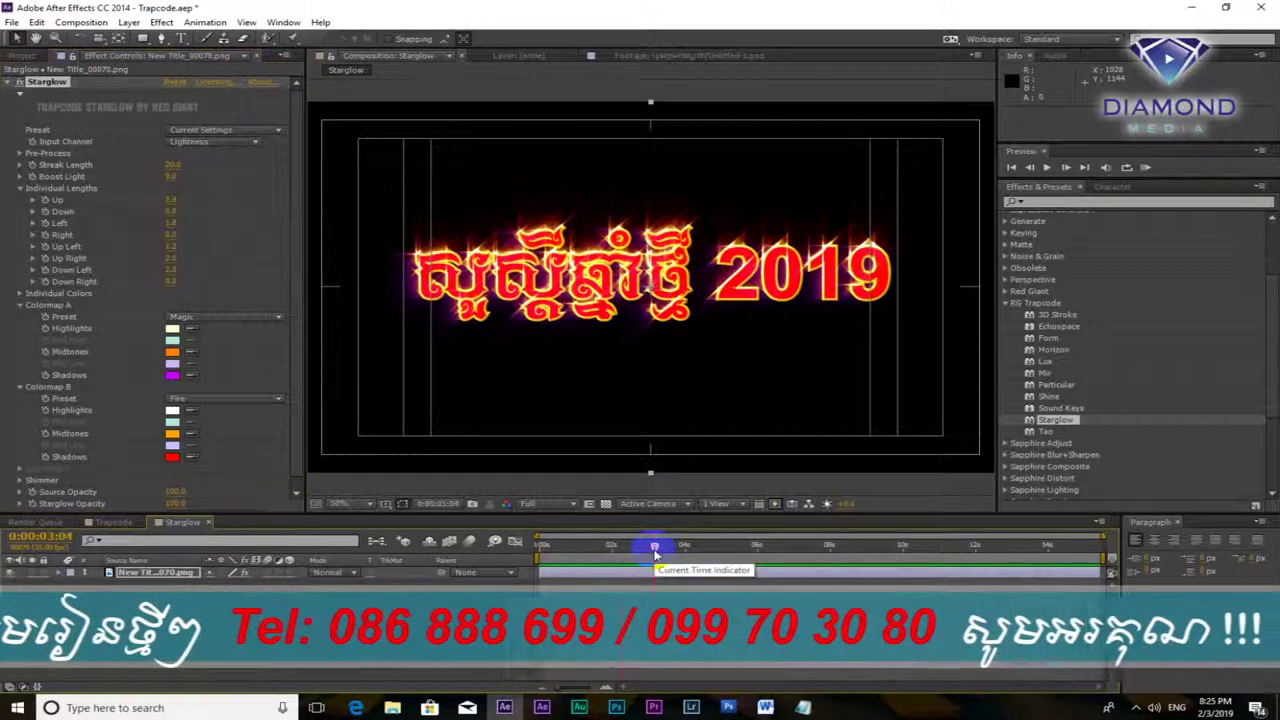
drag(648, 553, 545, 558)
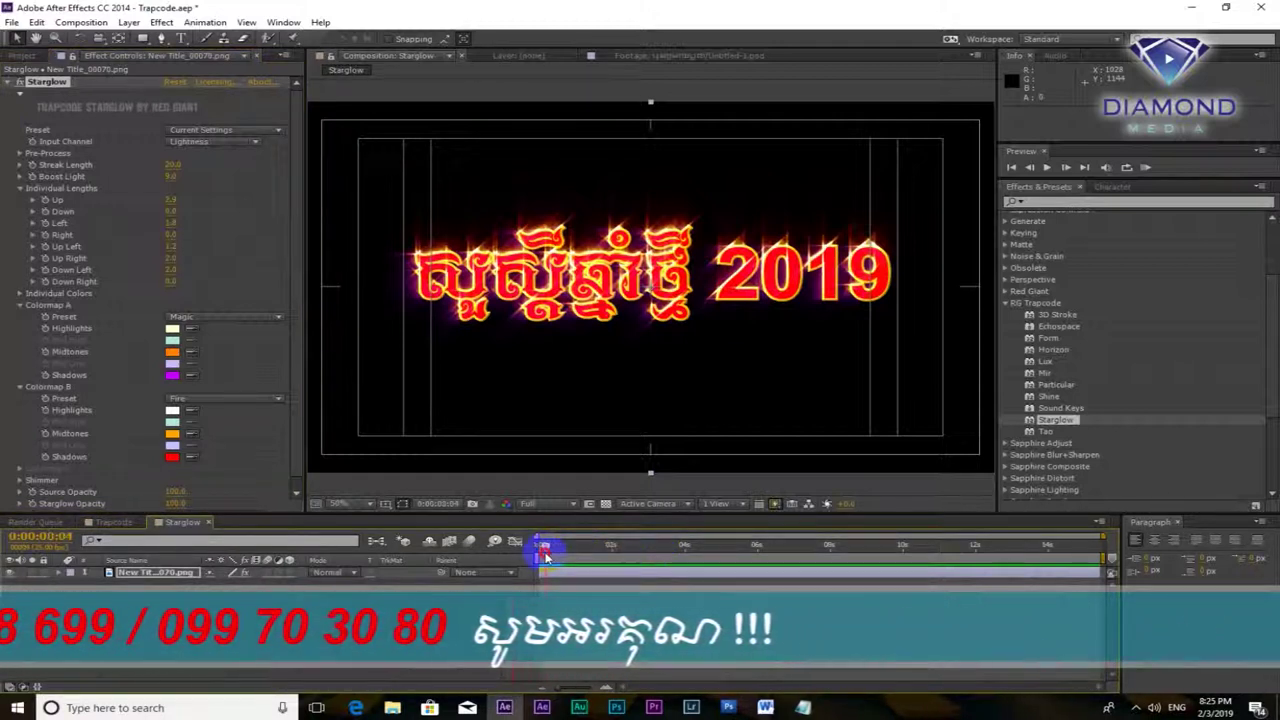
Collapse the length and colormap groups, raise Shimmer Amount to about 554, and lower Source Opacity
click(19, 188)
click(19, 211)
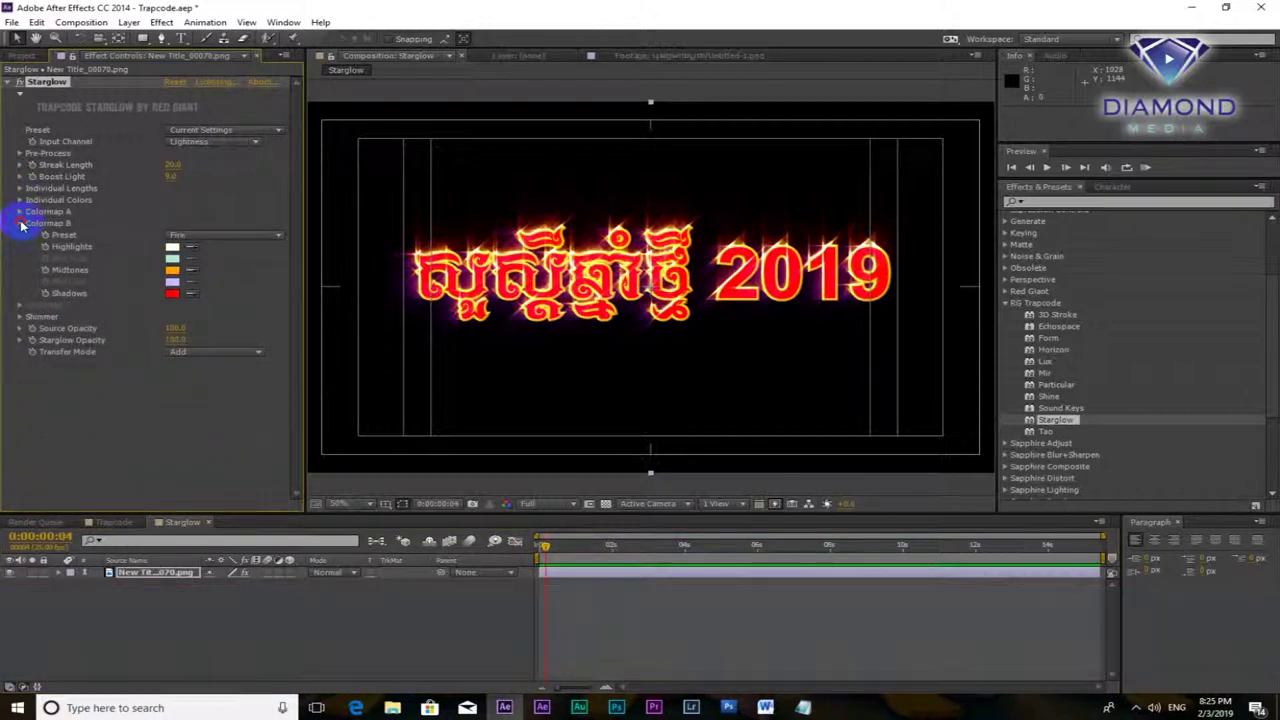
click(20, 224)
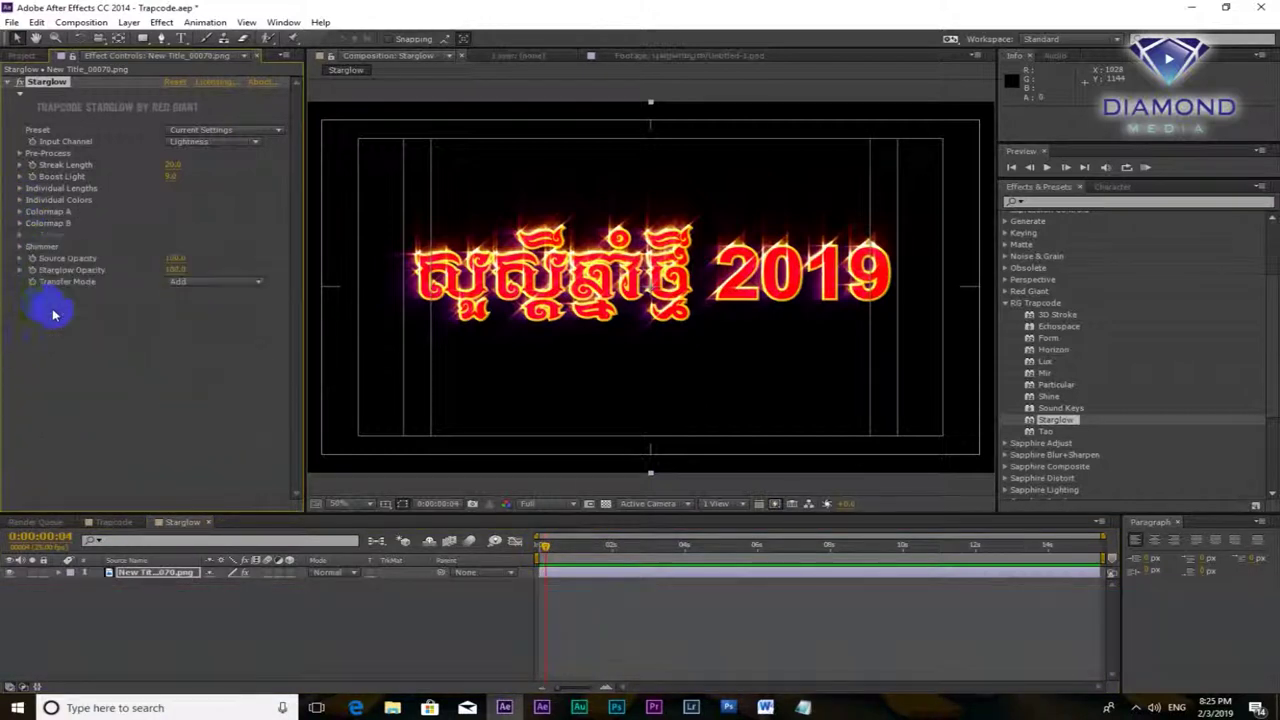
click(19, 248)
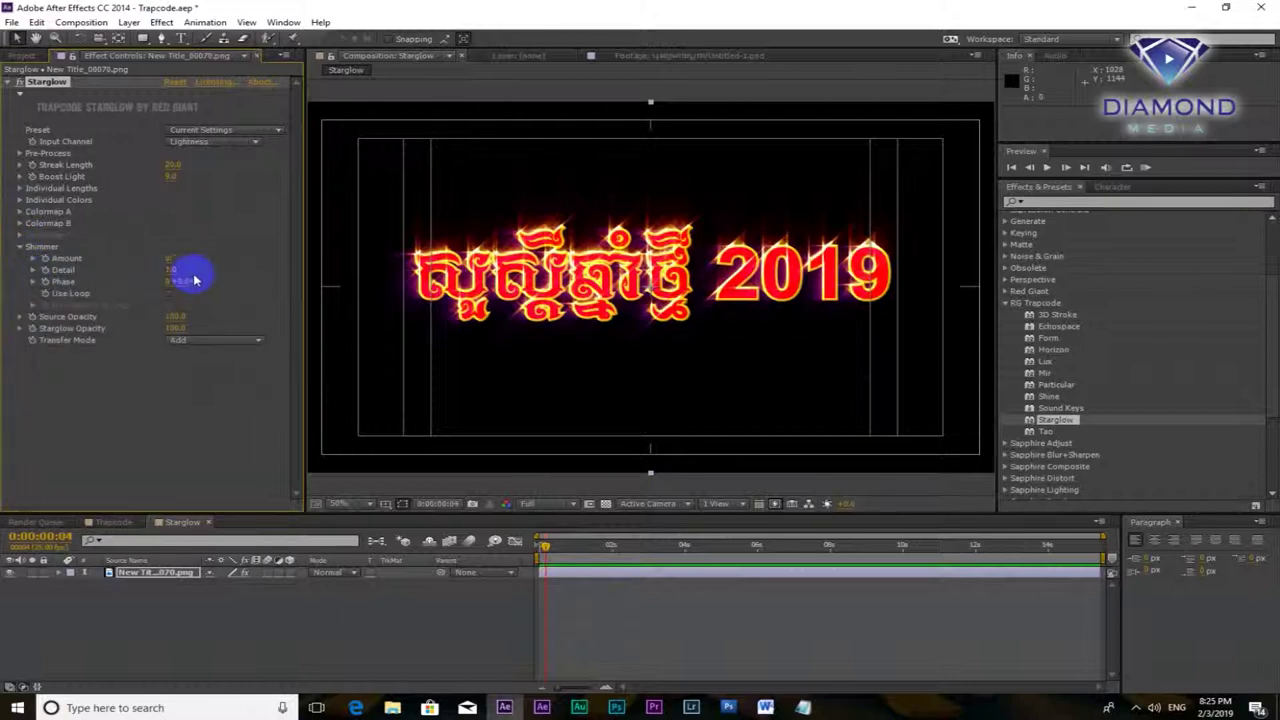
drag(171, 257, 314, 262)
drag(612, 258, 815, 362)
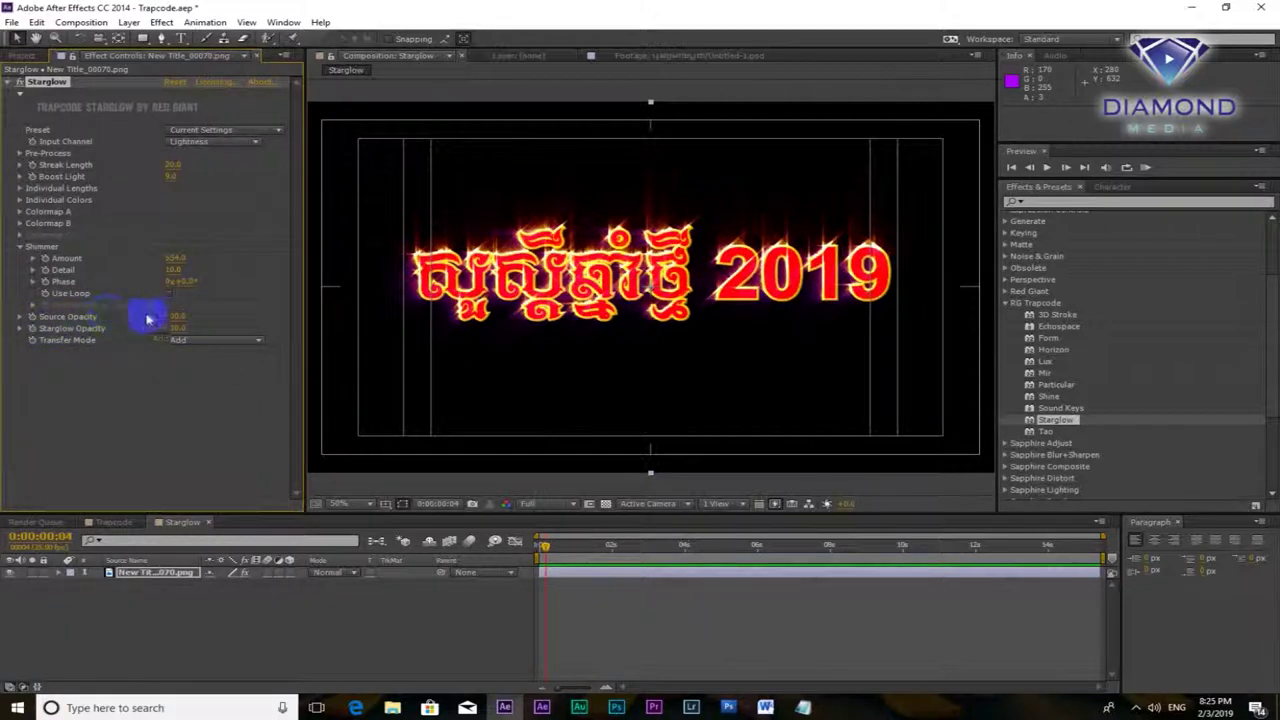
mouse_move(175, 317)
mouse_down()
mouse_move(151, 320)
mouse_move(306, 314)
mouse_up()
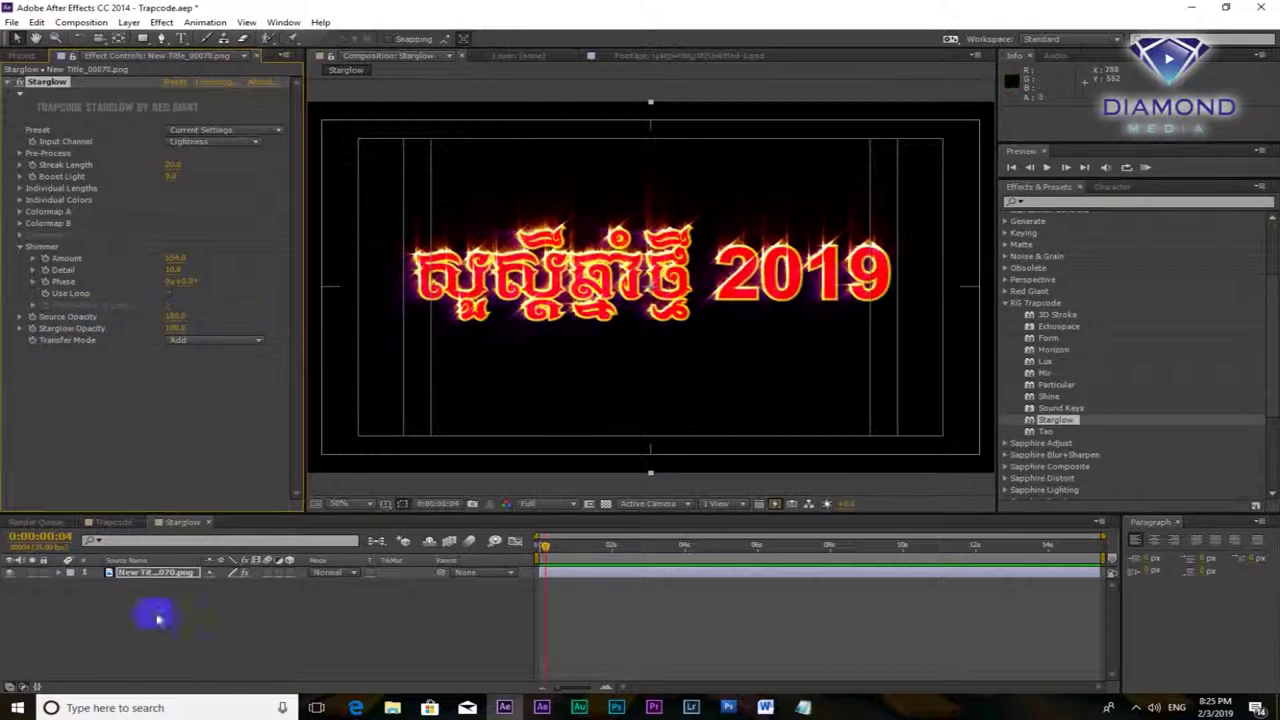